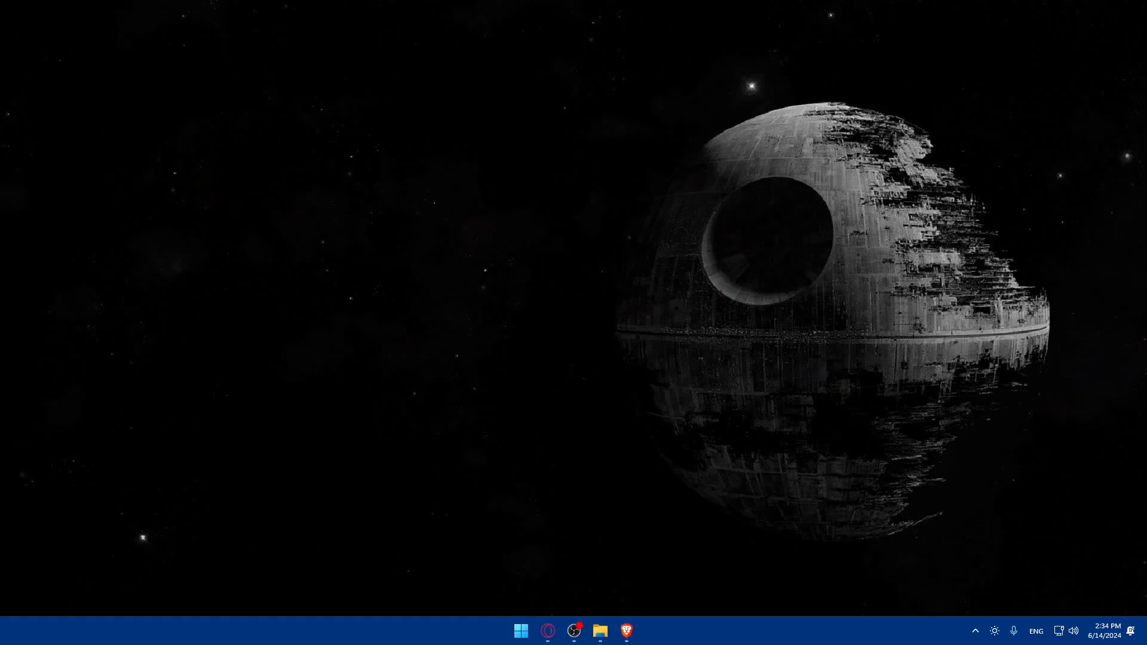
- Open notion.com in the browser and log in to reach the workspace Home
{"action": "left_click", "coordinate": [626, 631]}
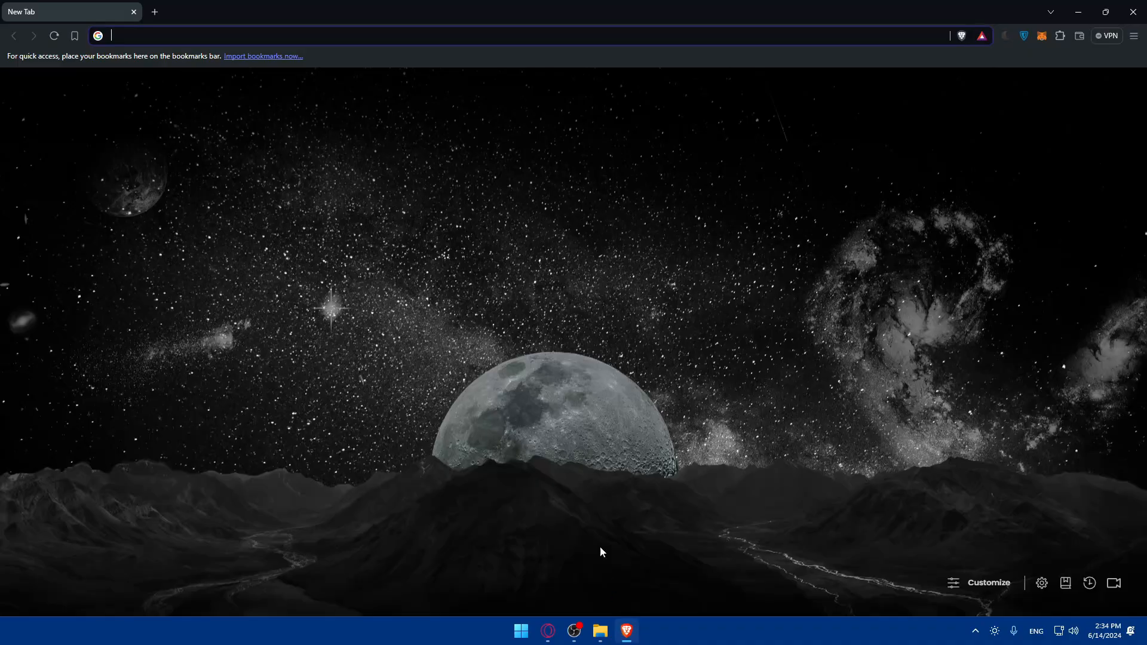
{"action": "left_click", "coordinate": [195, 36]}
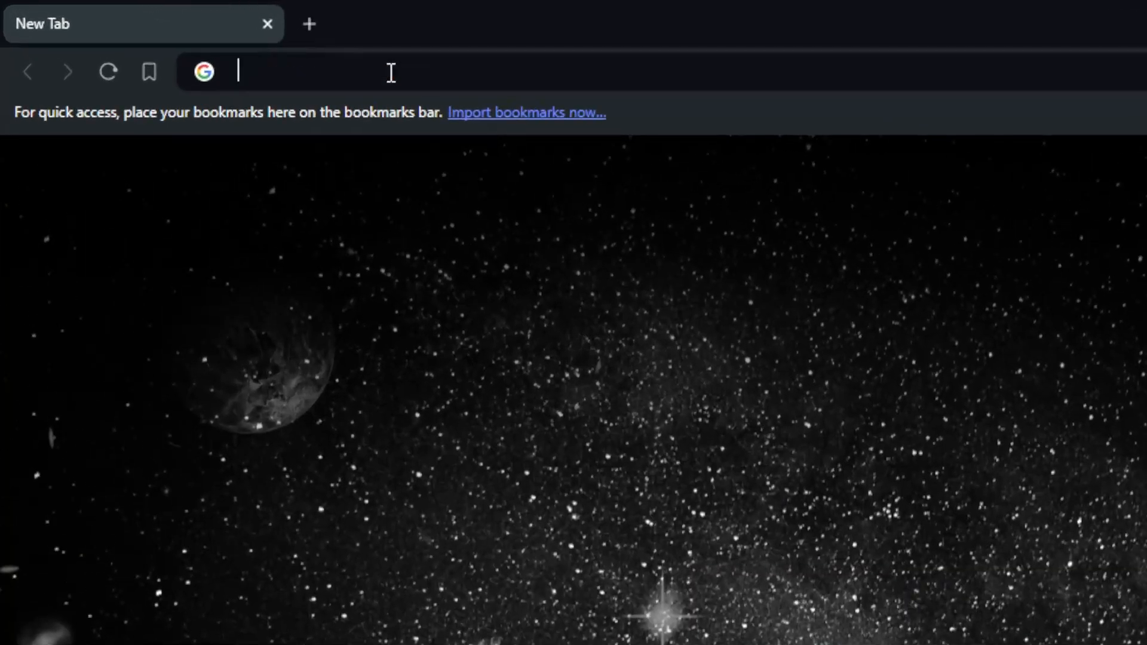
{"action": "type", "text": "notion."}
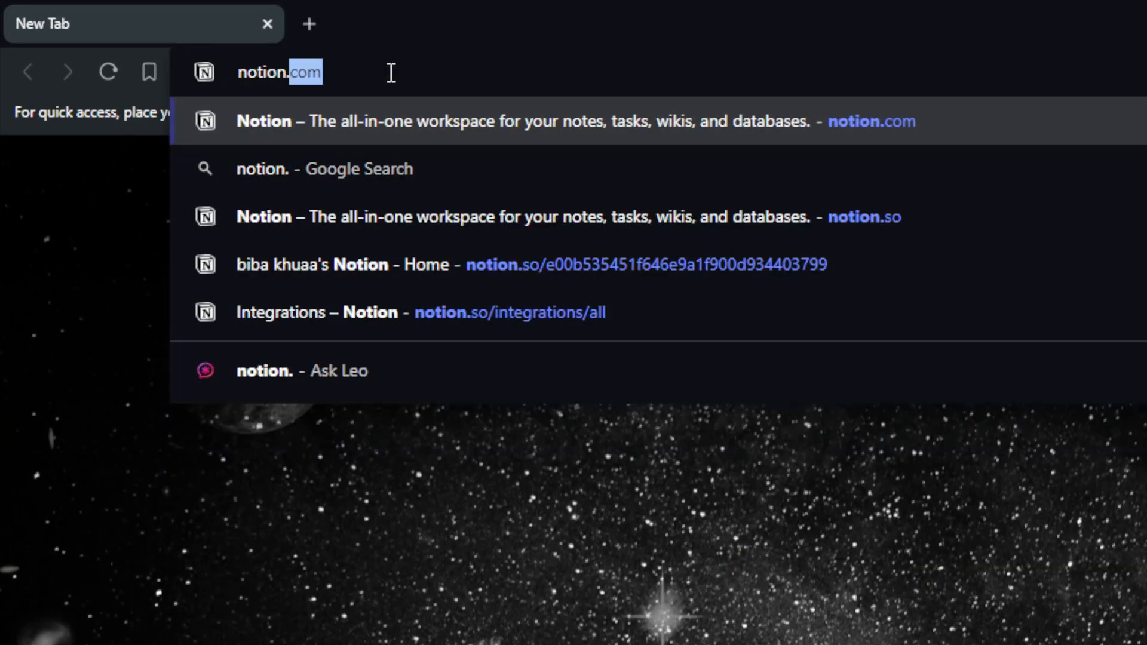
{"action": "key", "text": "Return"}
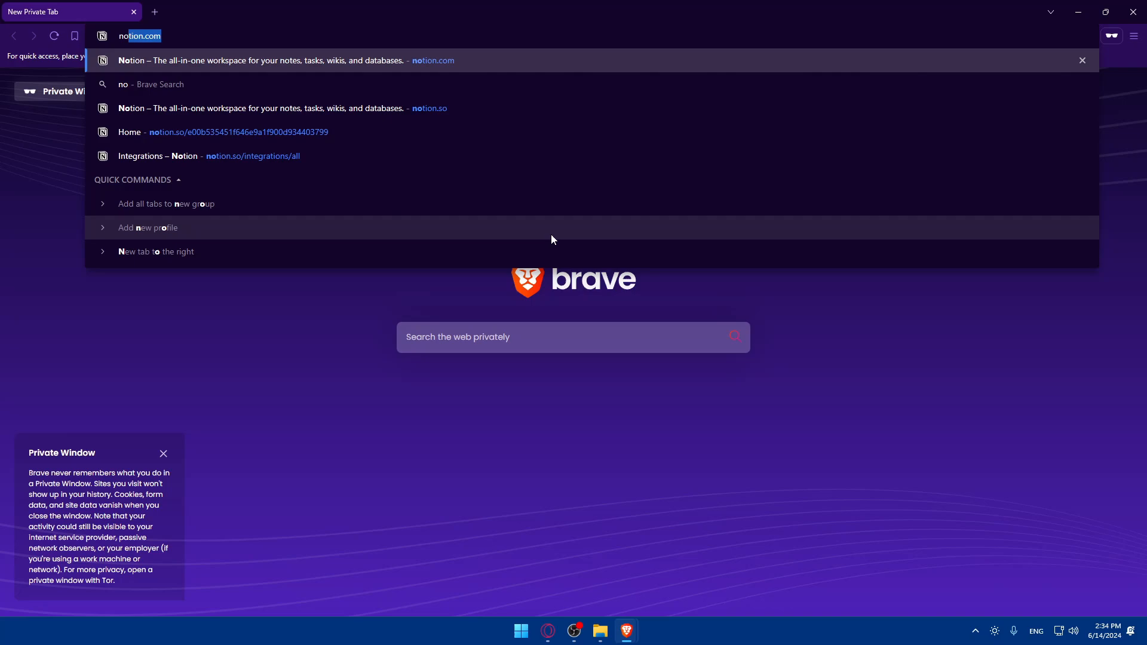
{"action": "key", "text": "Return"}
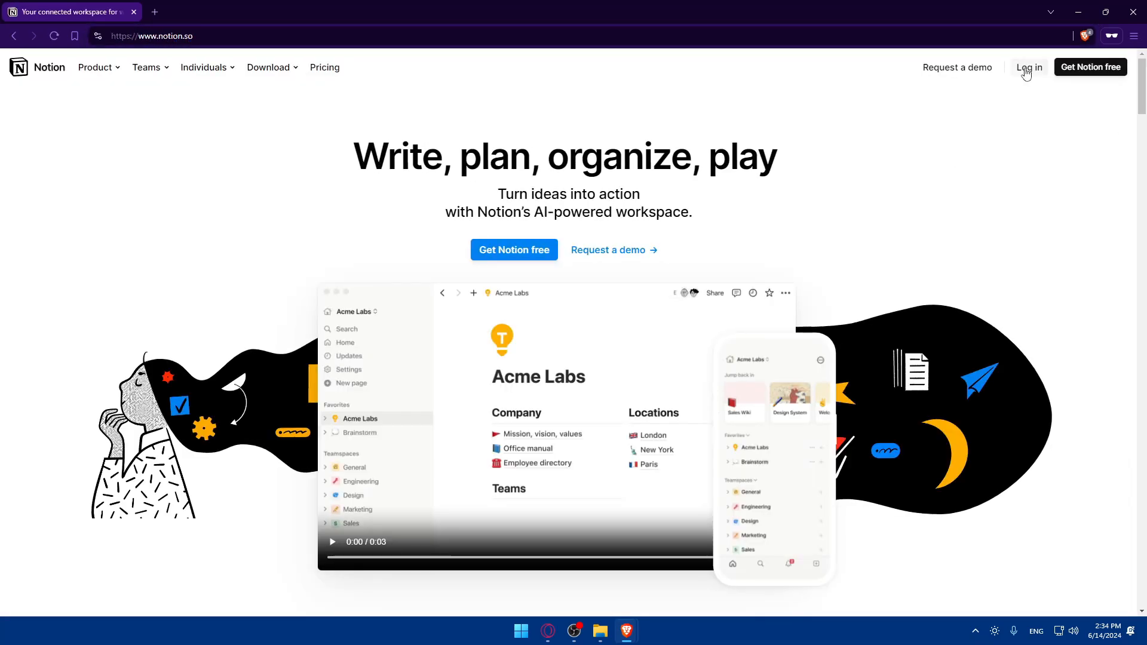
{"action": "left_click", "coordinate": [1027, 70]}
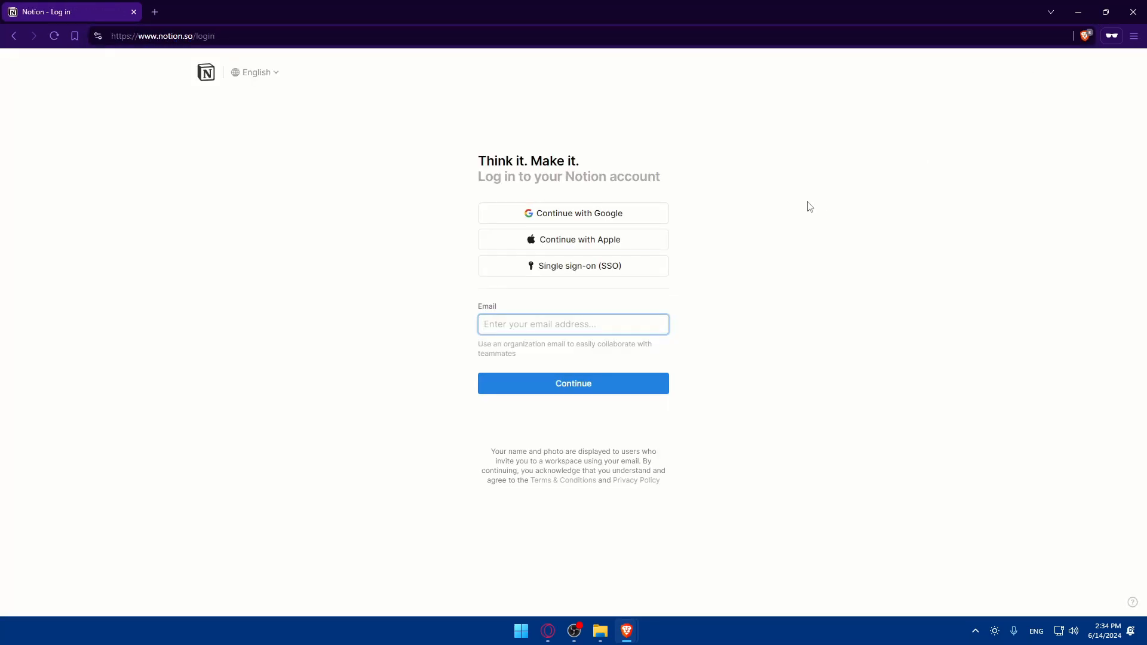
{"action": "key", "text": "alt+Left"}
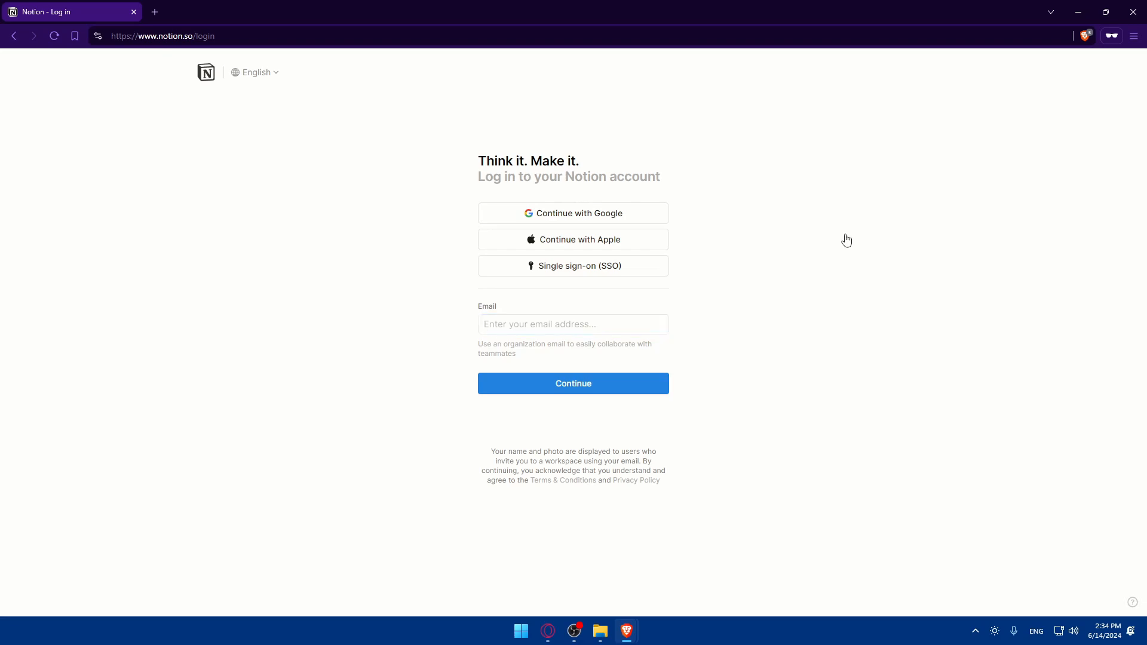
{"action": "left_click", "coordinate": [1085, 68]}
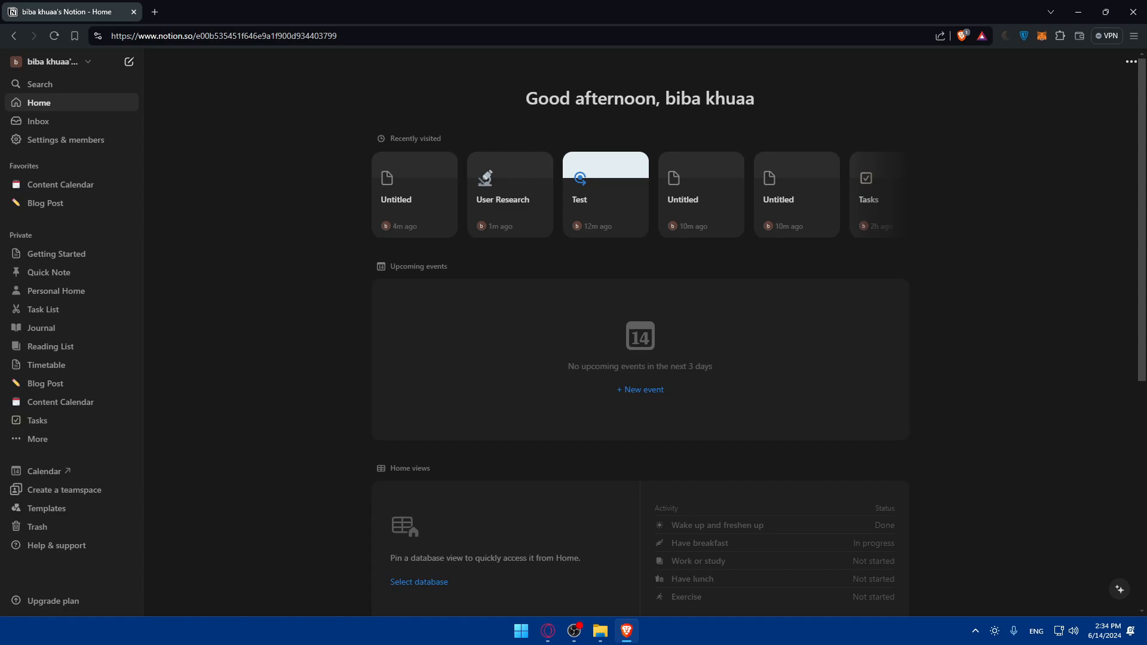
- Create a Tasks page from the To-do list template with three sample tasks
{"action": "left_click", "coordinate": [70, 509]}
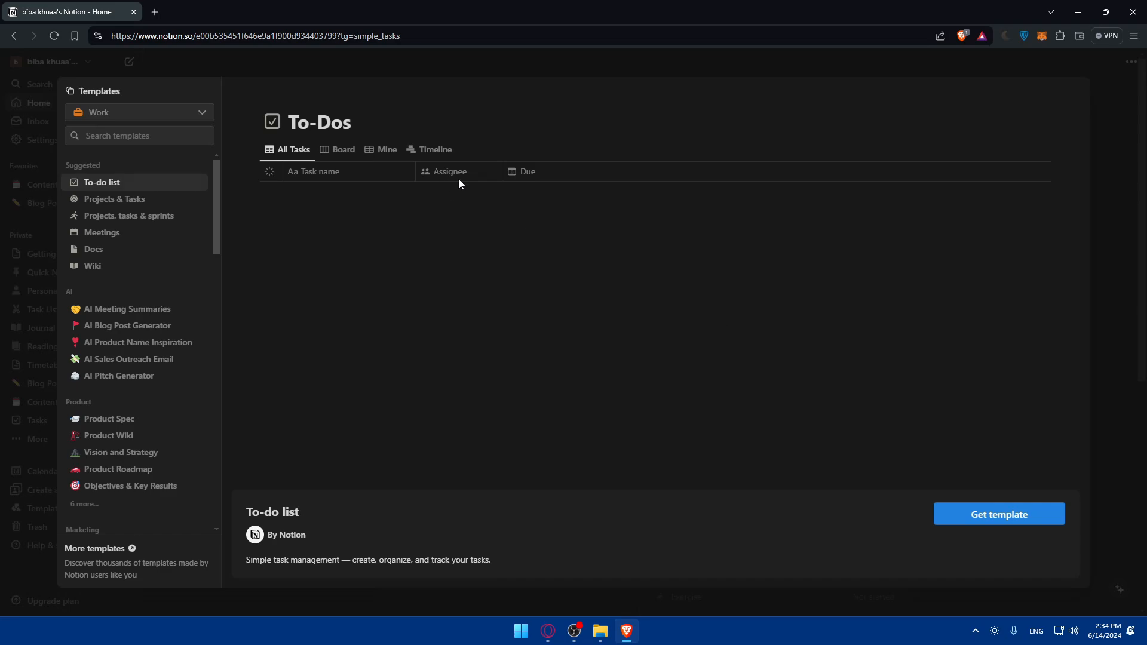
{"action": "left_click", "coordinate": [968, 512]}
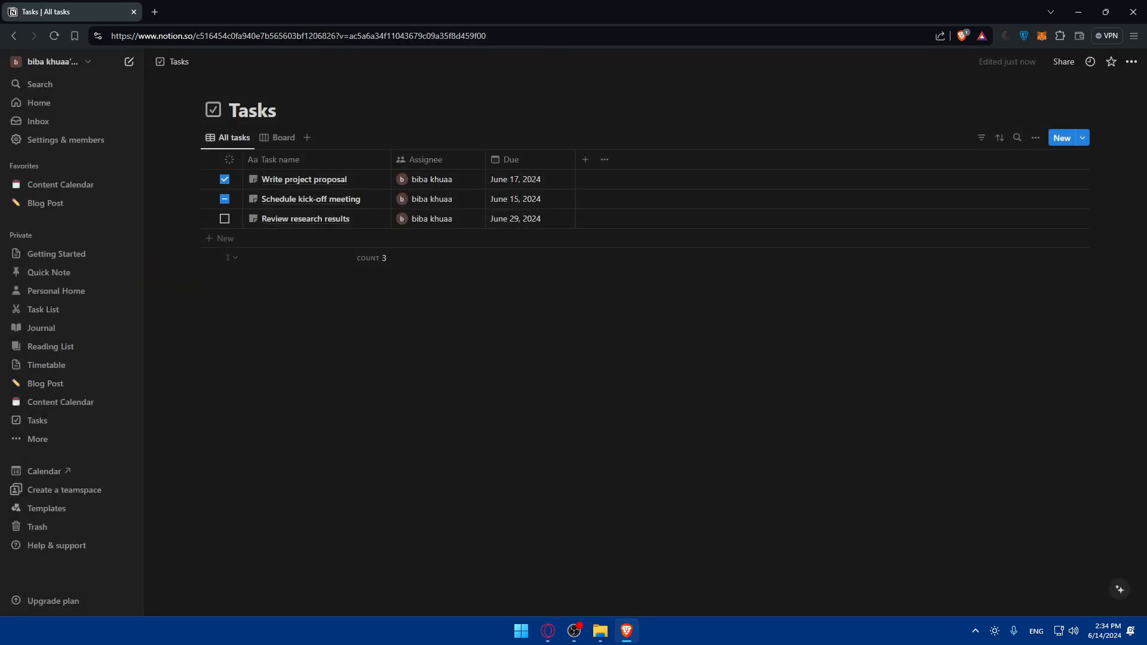
{"action": "left_click", "coordinate": [277, 110]}
- Temporarily title the page 'Test' and remove its checkbox icon
{"action": "key", "text": "BackSpace"}
{"action": "key", "text": "BackSpace"}
{"action": "key", "text": "BackSpace"}
{"action": "key", "text": "BackSpace"}
{"action": "key", "text": "BackSpace"}
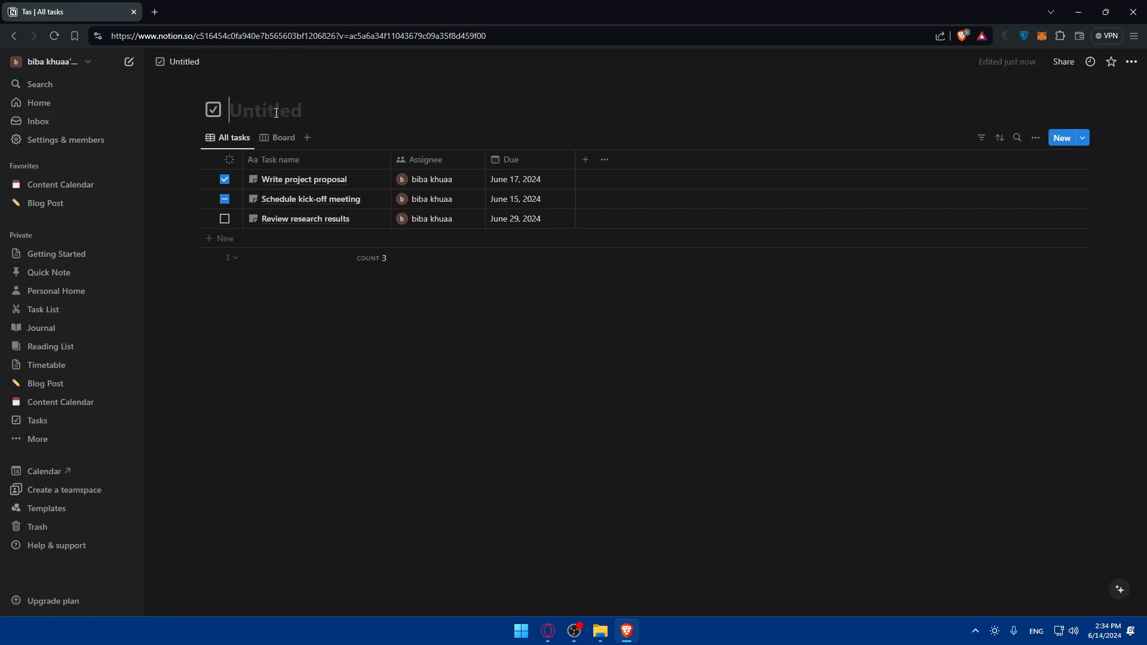
{"action": "type", "text": "Test"}
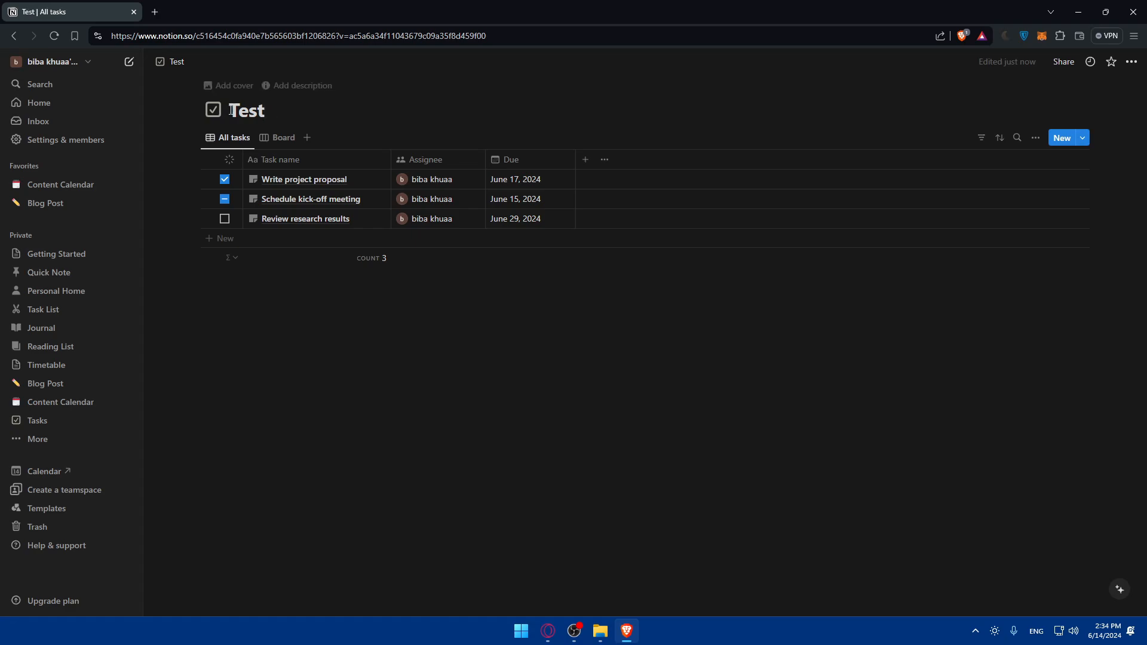
{"action": "left_click", "coordinate": [214, 110]}
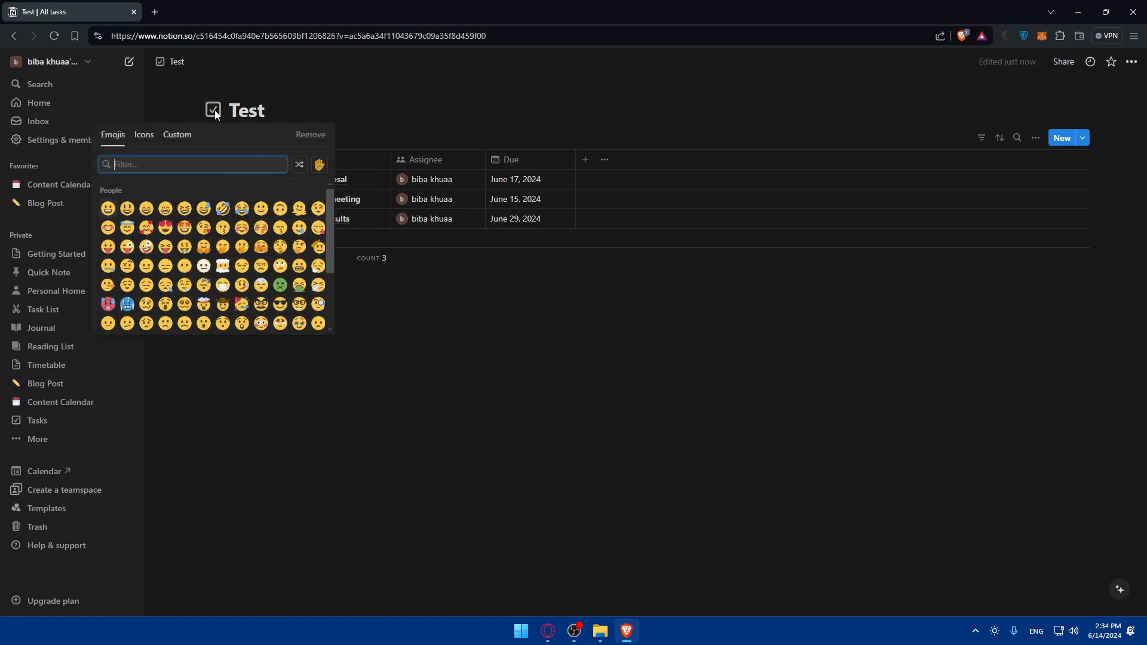
{"action": "left_click", "coordinate": [311, 136]}
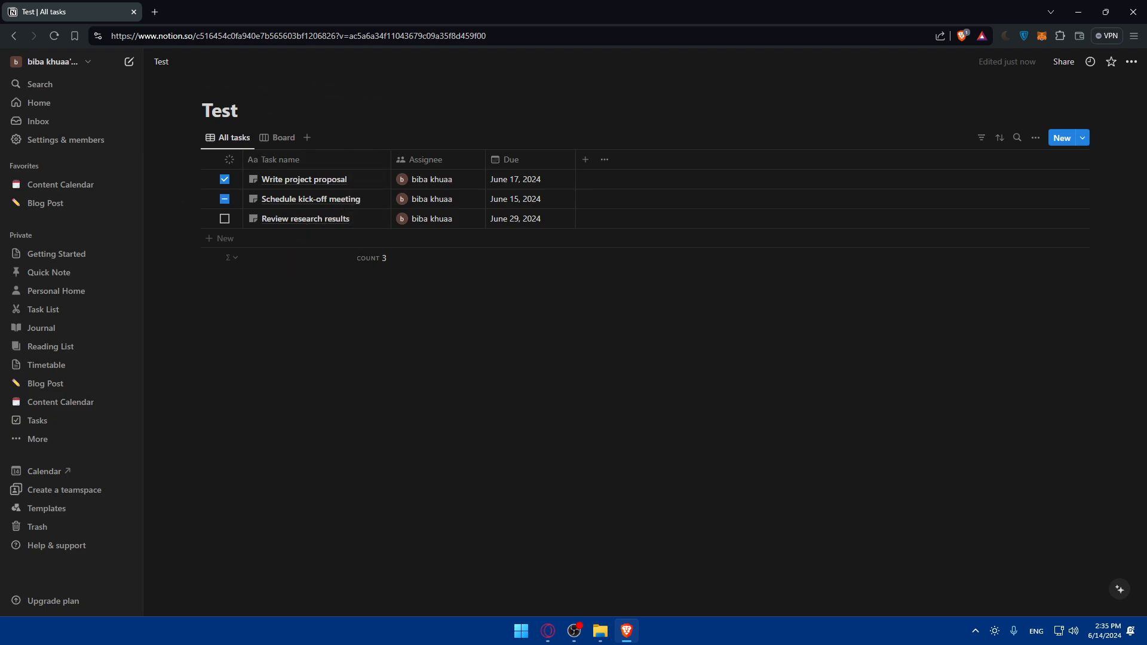
- Retitle the page 'Habit Tracker'
{"action": "left_click", "coordinate": [246, 120]}
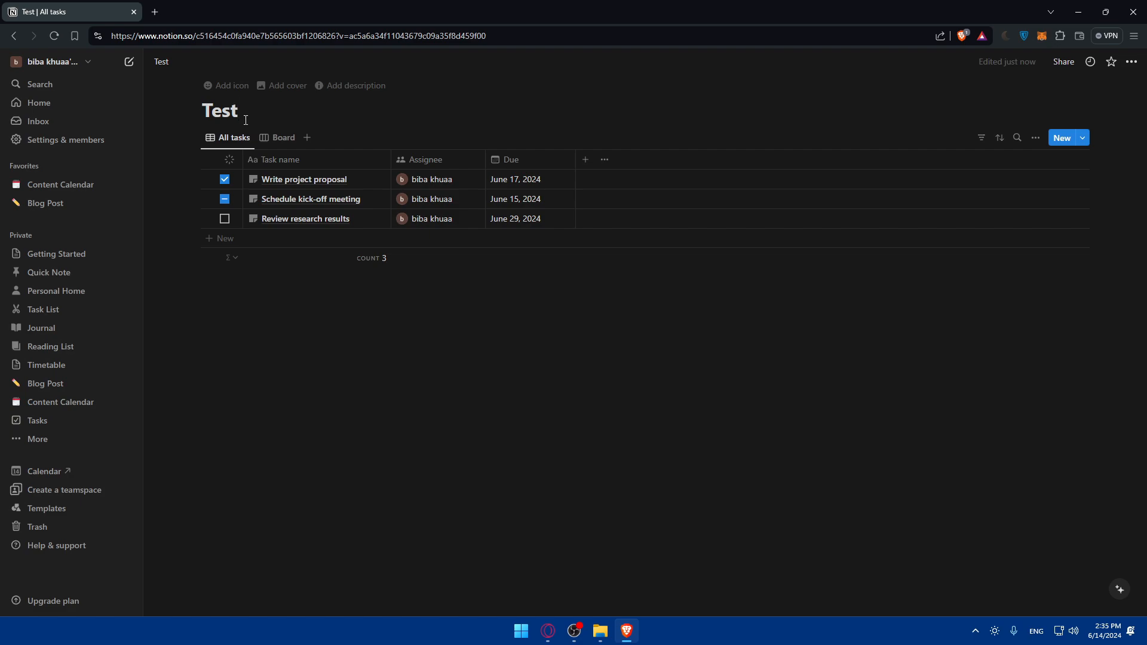
{"action": "key", "text": "BackSpace"}
{"action": "key", "text": "BackSpace"}
{"action": "key", "text": "BackSpace"}
{"action": "key", "text": "BackSpace"}
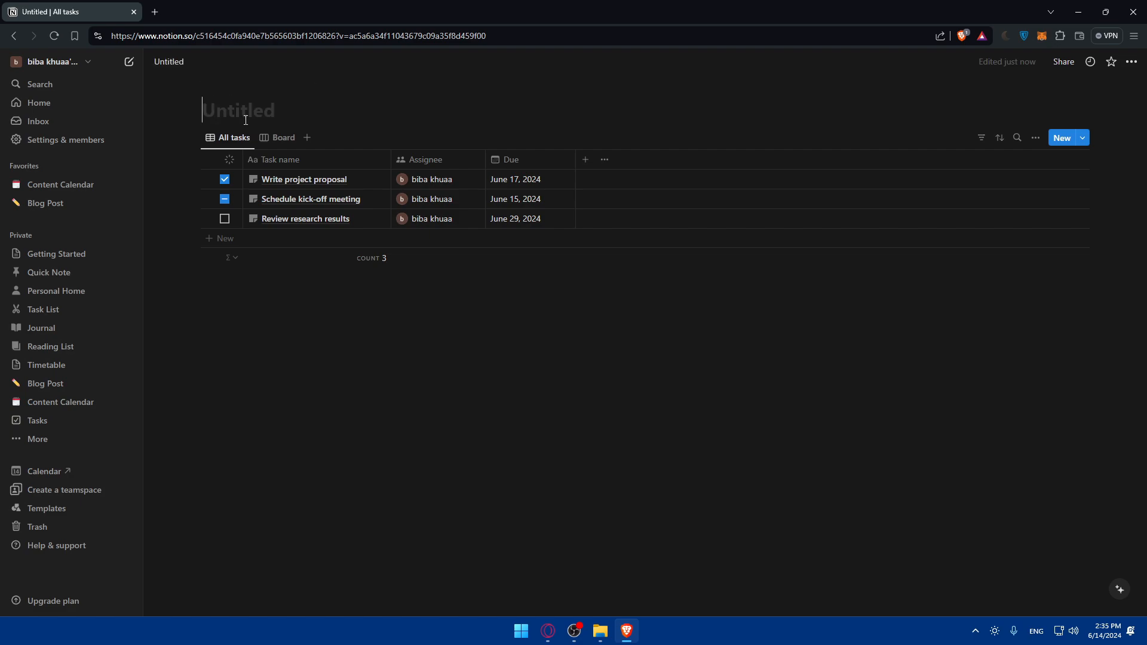
{"action": "type", "text": "Habit "}
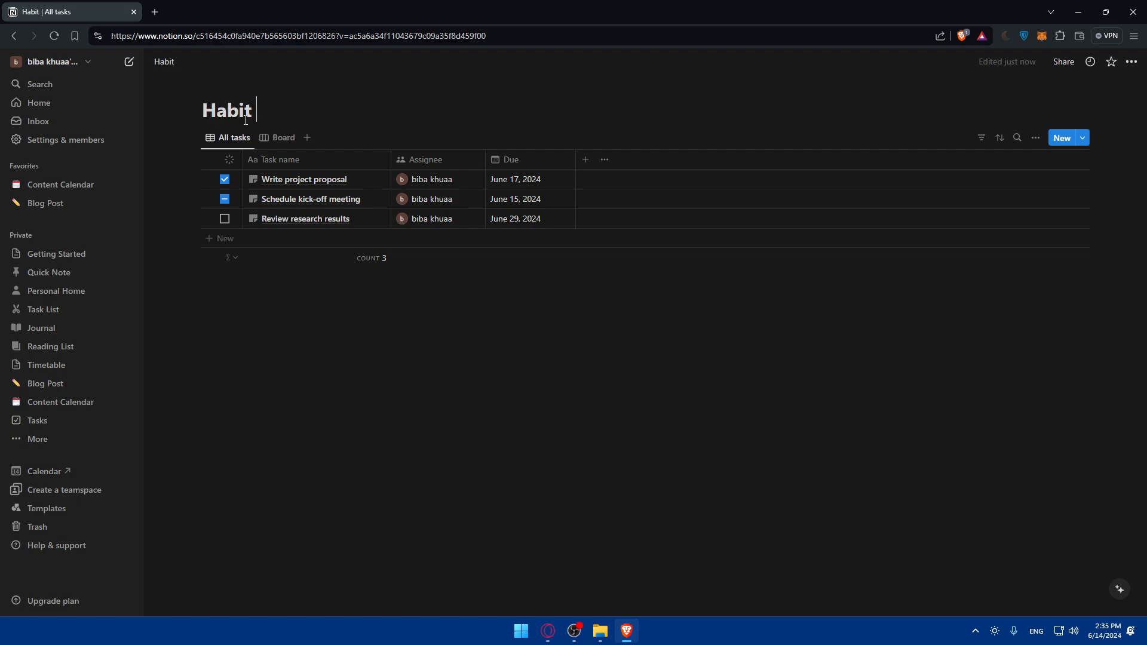
{"action": "type", "text": "Tracker"}
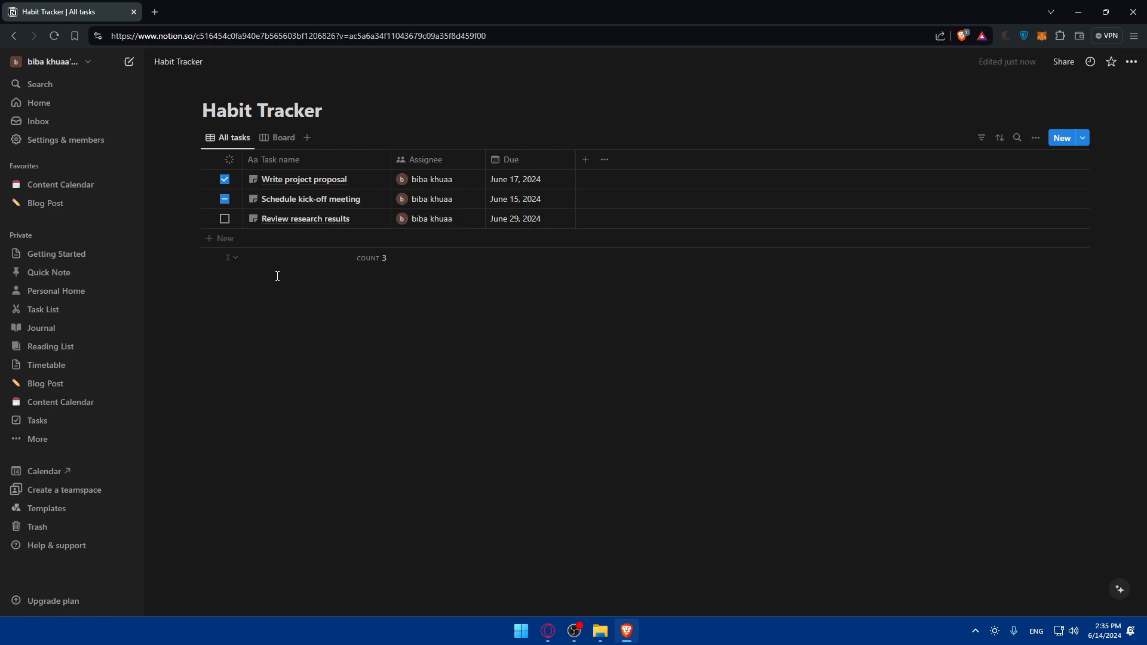
- Add two blank entries to the table and type /table in the newest entry's page
{"action": "left_click", "coordinate": [1062, 139]}
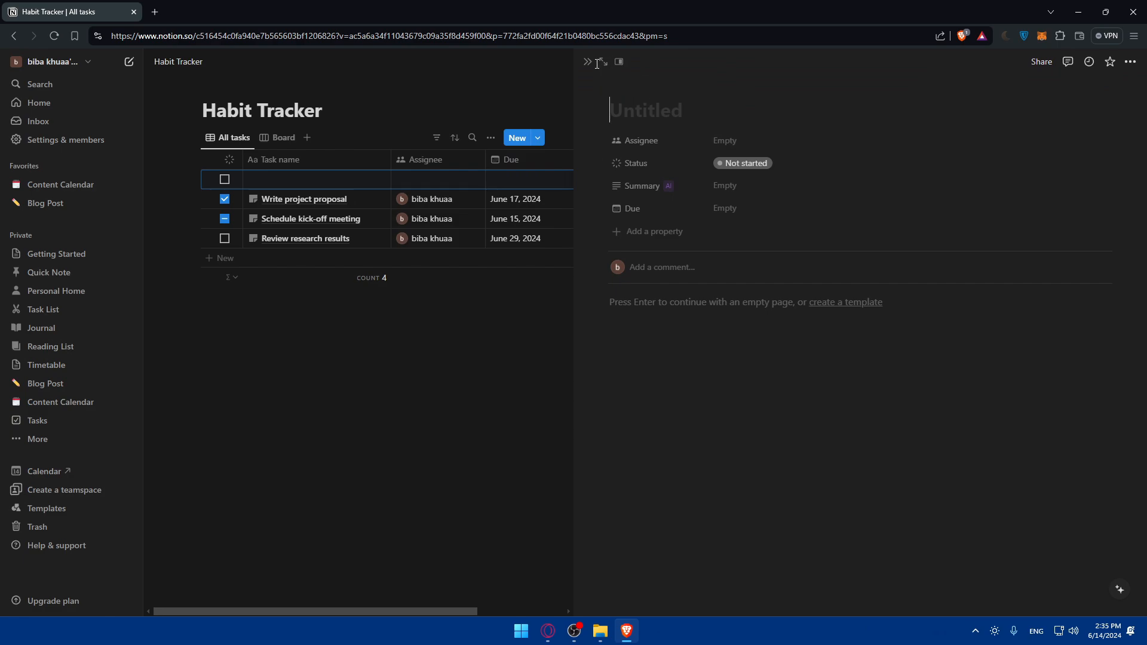
{"action": "left_click", "coordinate": [588, 62]}
{"action": "left_click", "coordinate": [1029, 138]}
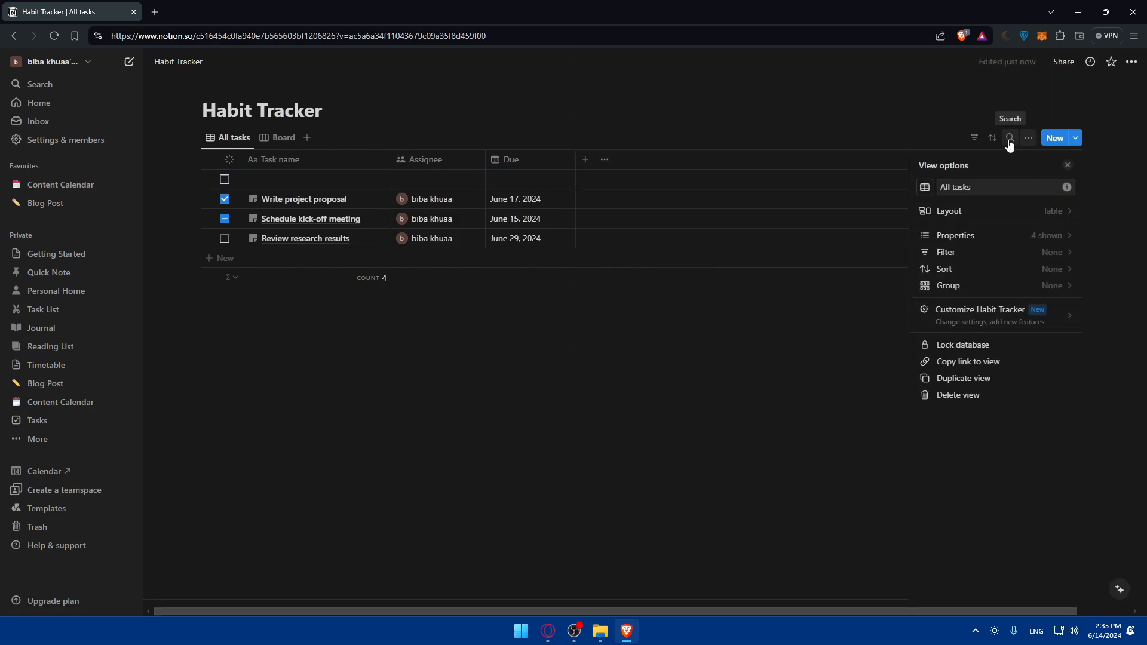
{"action": "left_click", "coordinate": [1055, 138]}
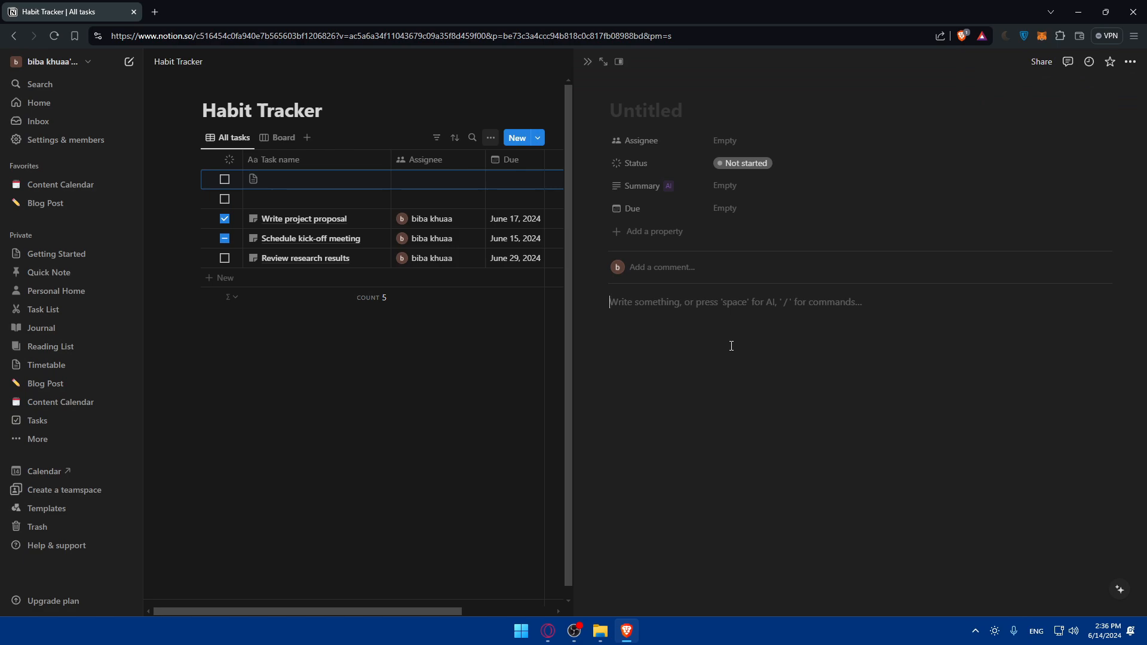
{"action": "type", "text": "/table"}
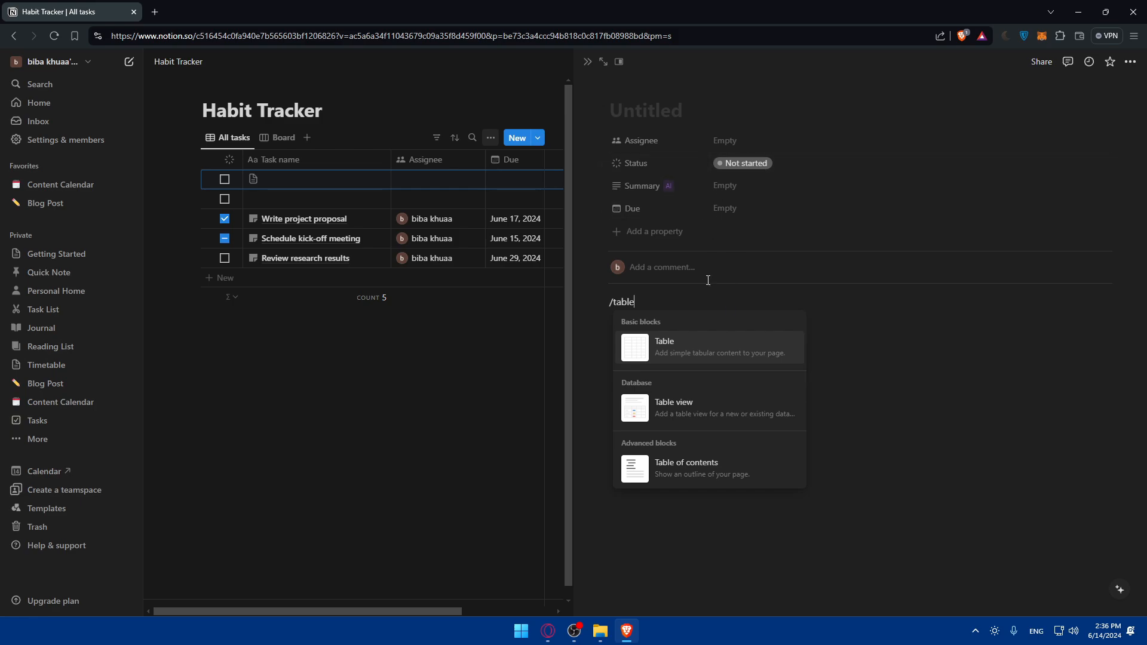
- Insert a simple table, drag it out to 6 columns by 13 rows, and add two rows
{"action": "left_click", "coordinate": [693, 358]}
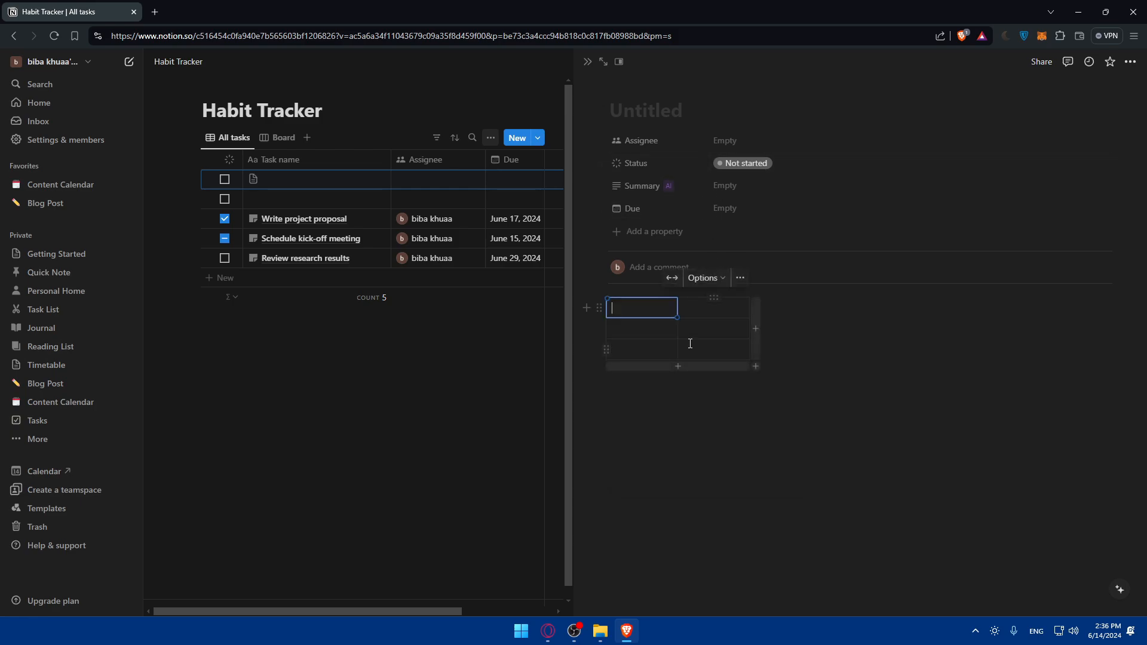
{"action": "left_click", "coordinate": [741, 354]}
{"action": "left_click_drag", "start_coordinate": [759, 370], "coordinate": [1043, 572]}
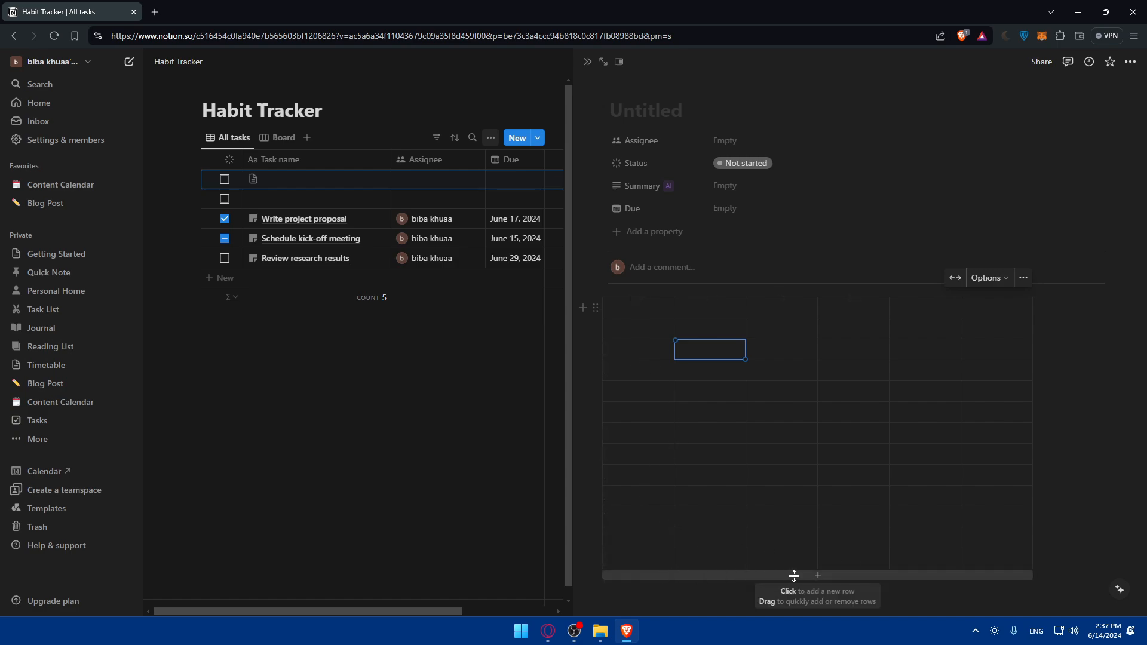
{"action": "left_click", "coordinate": [800, 578]}
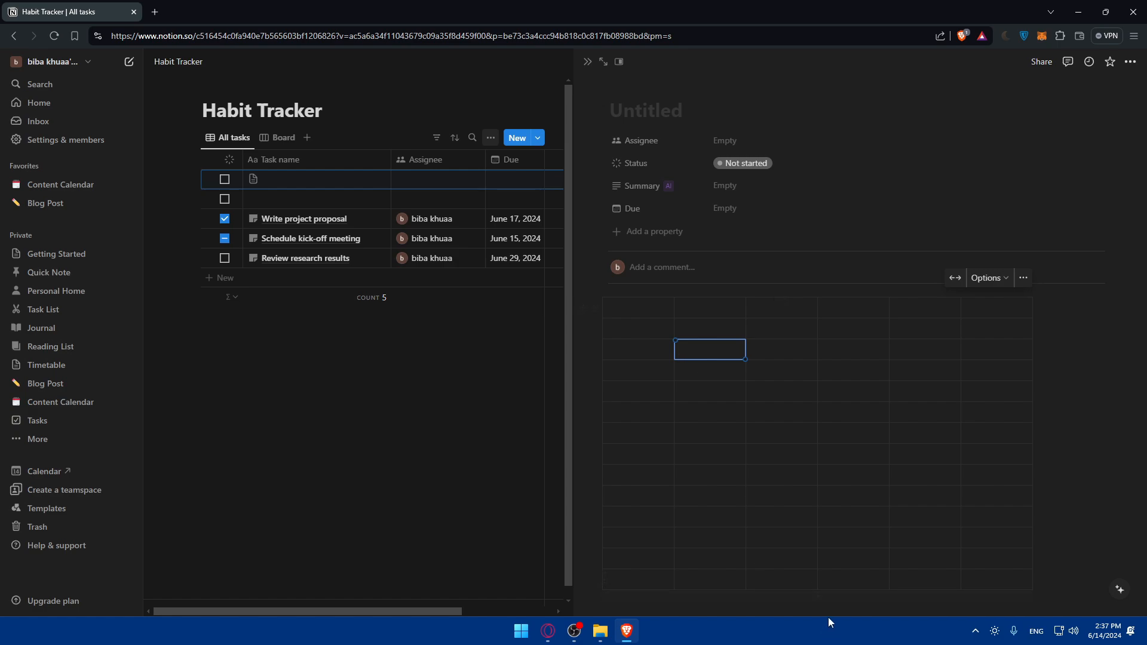
{"action": "left_click", "coordinate": [817, 596]}
- Drag the table edges to trim it to four columns and fewer rows
{"action": "left_click_drag", "start_coordinate": [1040, 600], "coordinate": [897, 591]}
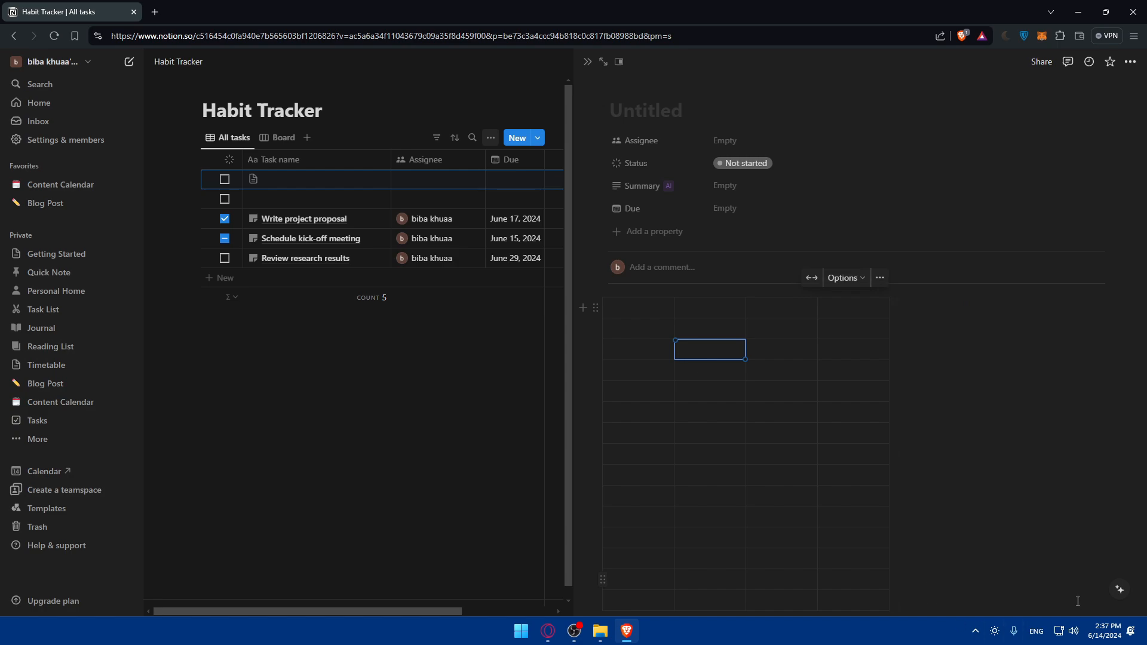
{"action": "left_click_drag", "start_coordinate": [743, 615], "coordinate": [748, 375]}
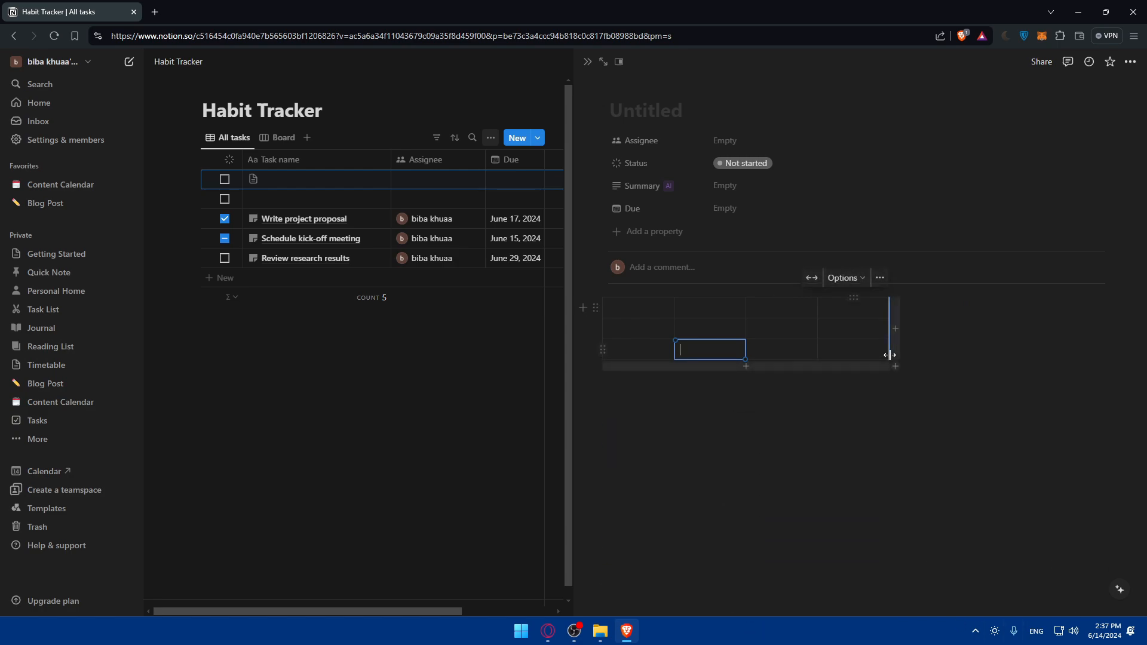
{"action": "left_click_drag", "start_coordinate": [894, 365], "coordinate": [896, 472]}
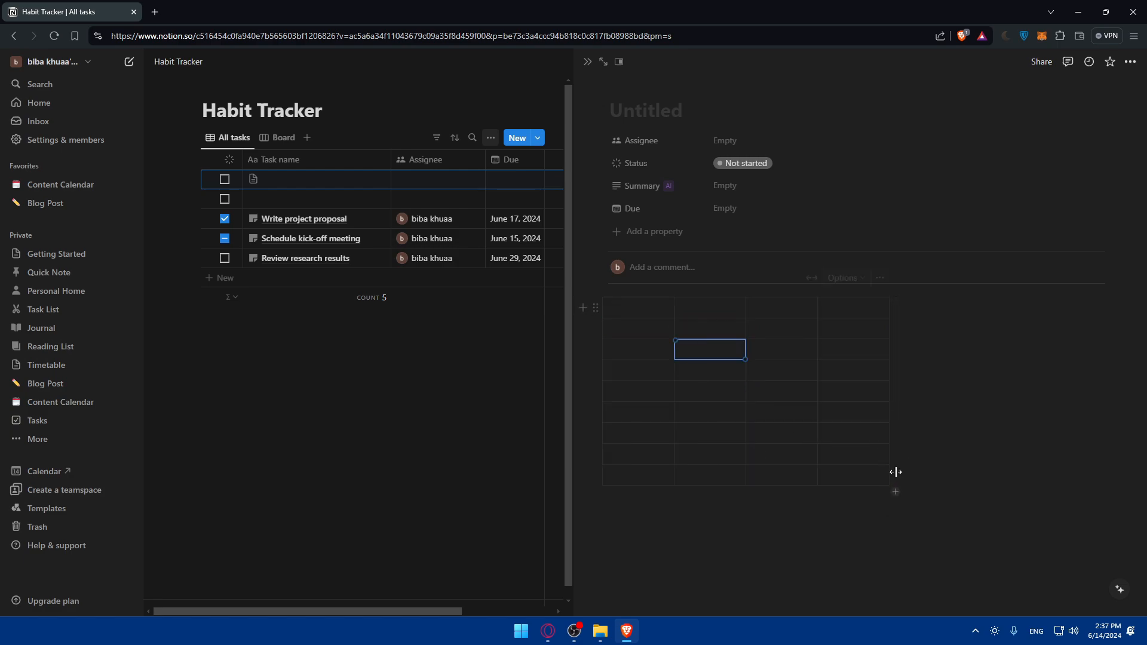
- Turn on the table's Header row and Header column options
{"action": "left_click", "coordinate": [864, 279]}
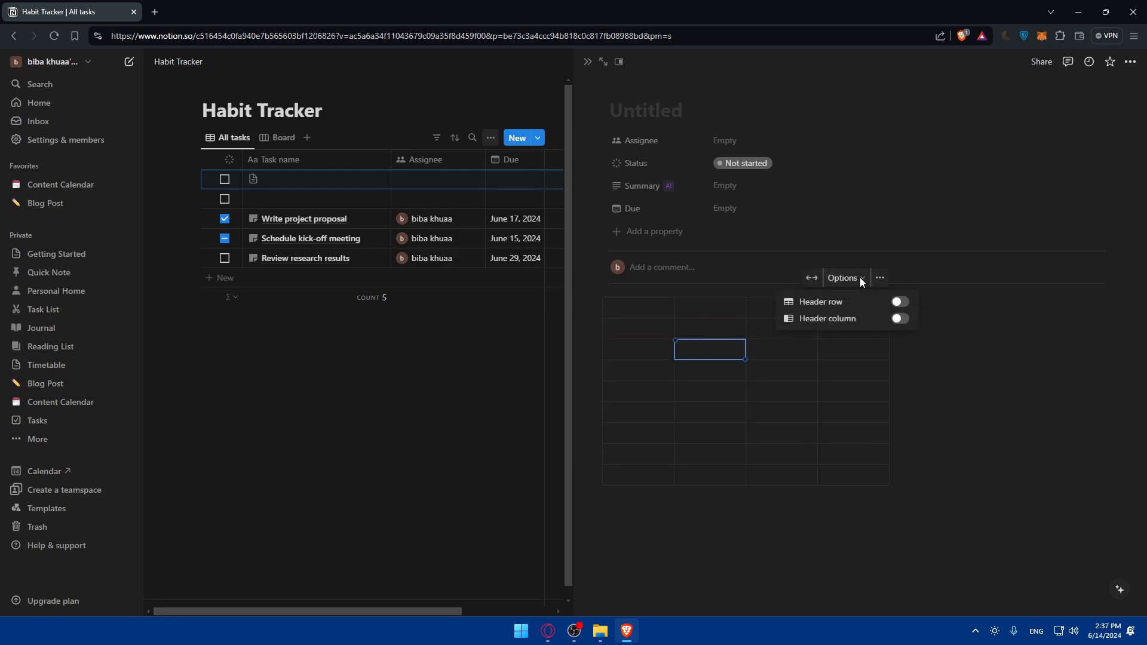
{"action": "left_click", "coordinate": [901, 302]}
{"action": "left_click", "coordinate": [902, 319]}
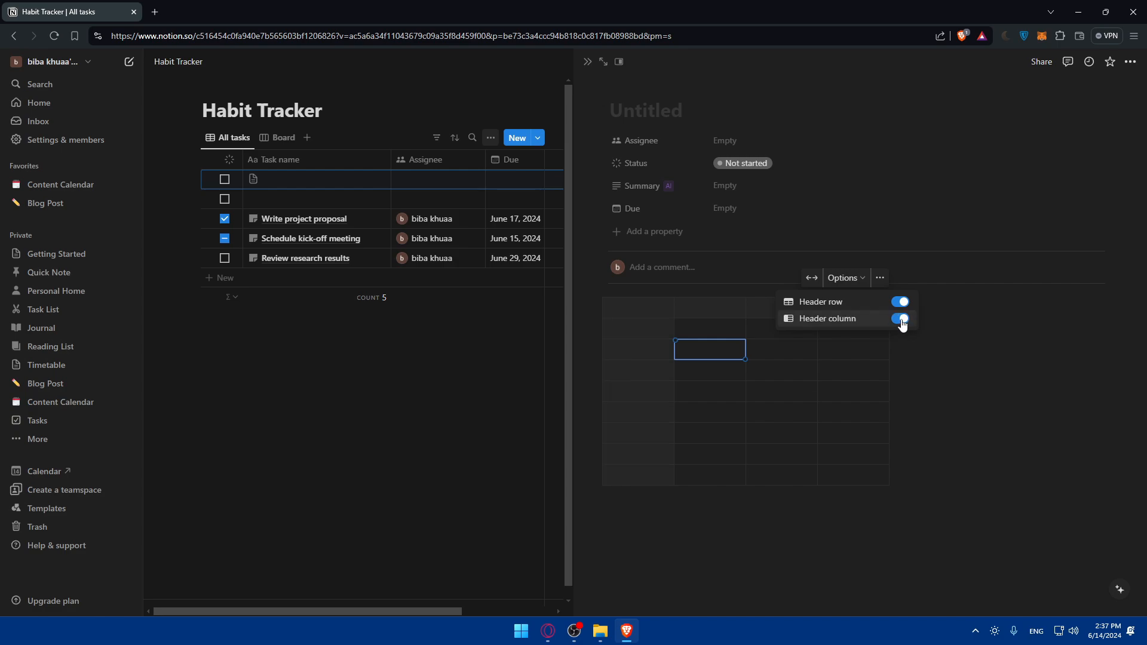
{"action": "left_click", "coordinate": [644, 310]}
{"action": "left_click", "coordinate": [645, 309]}
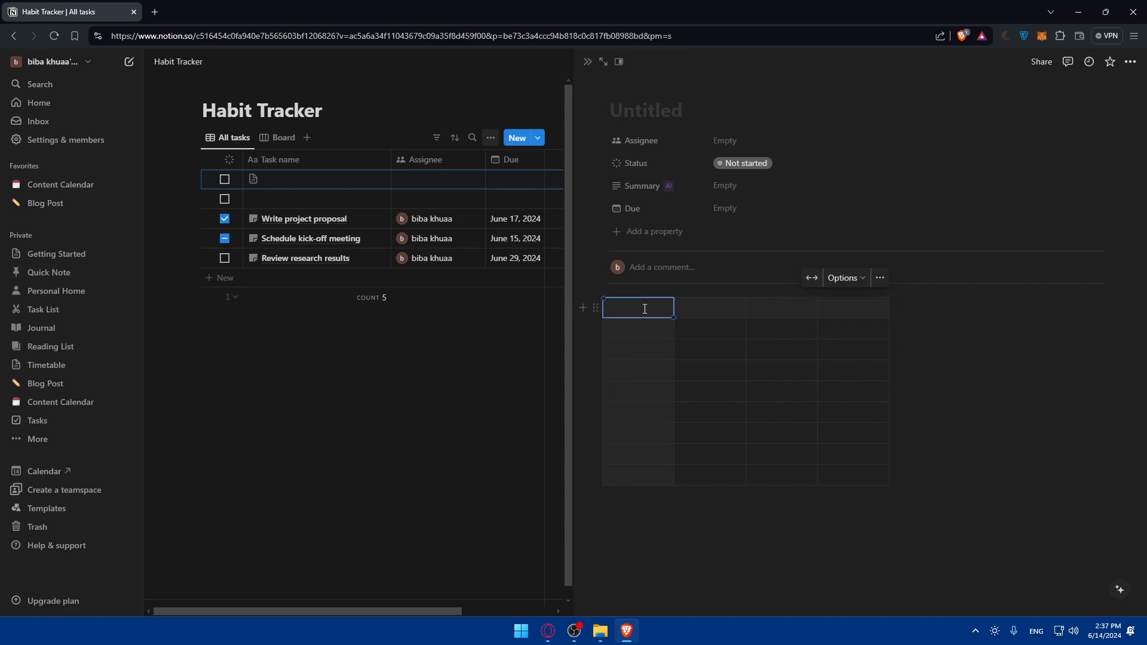
- Switch the table's Header column option back off
{"action": "left_click", "coordinate": [863, 279]}
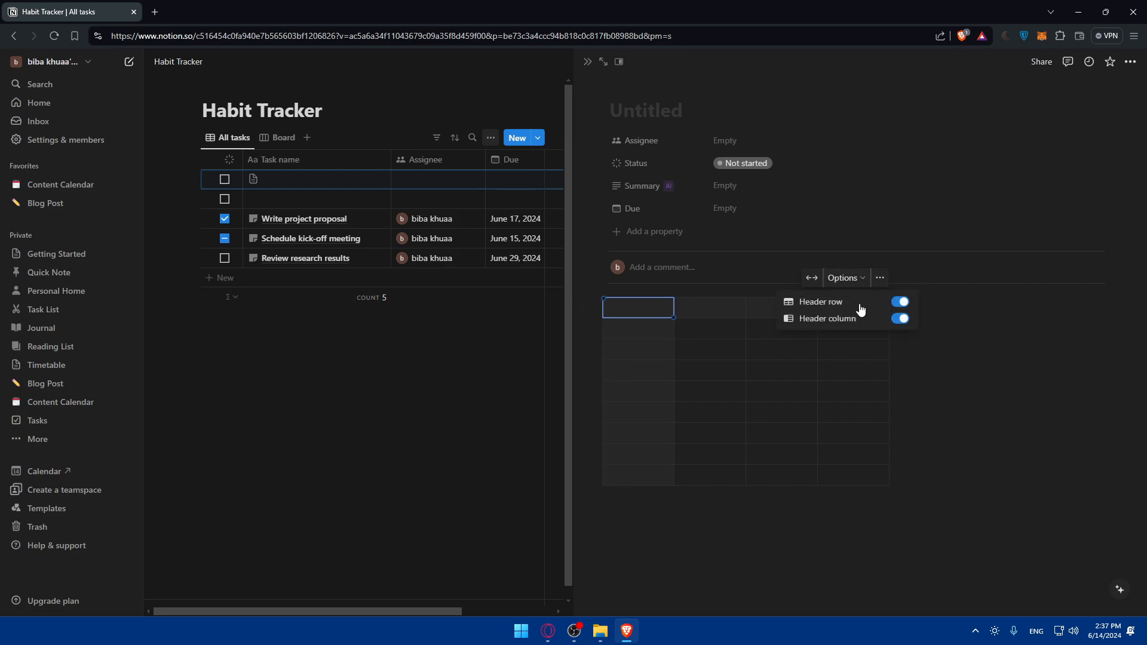
{"action": "left_click", "coordinate": [901, 318]}
{"action": "left_click", "coordinate": [654, 309]}
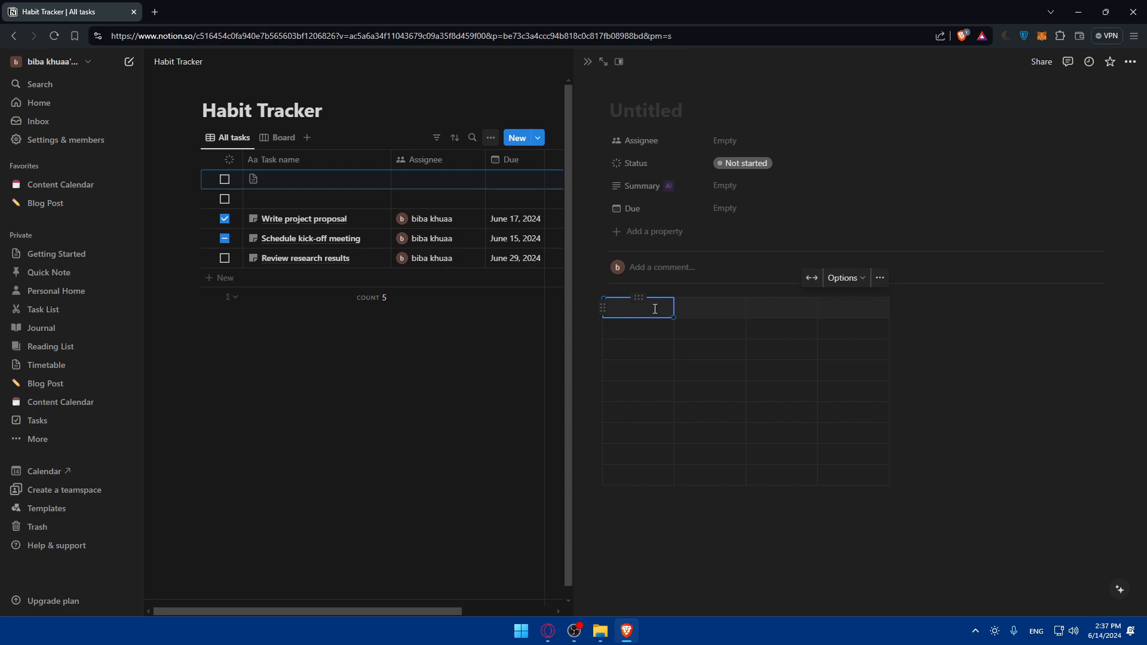
- Label the headers Habit Name, Frequency, Completion Status and Notes, then widen the Notes column
{"action": "type", "text": "Habit Name"}
{"action": "left_click", "coordinate": [715, 311]}
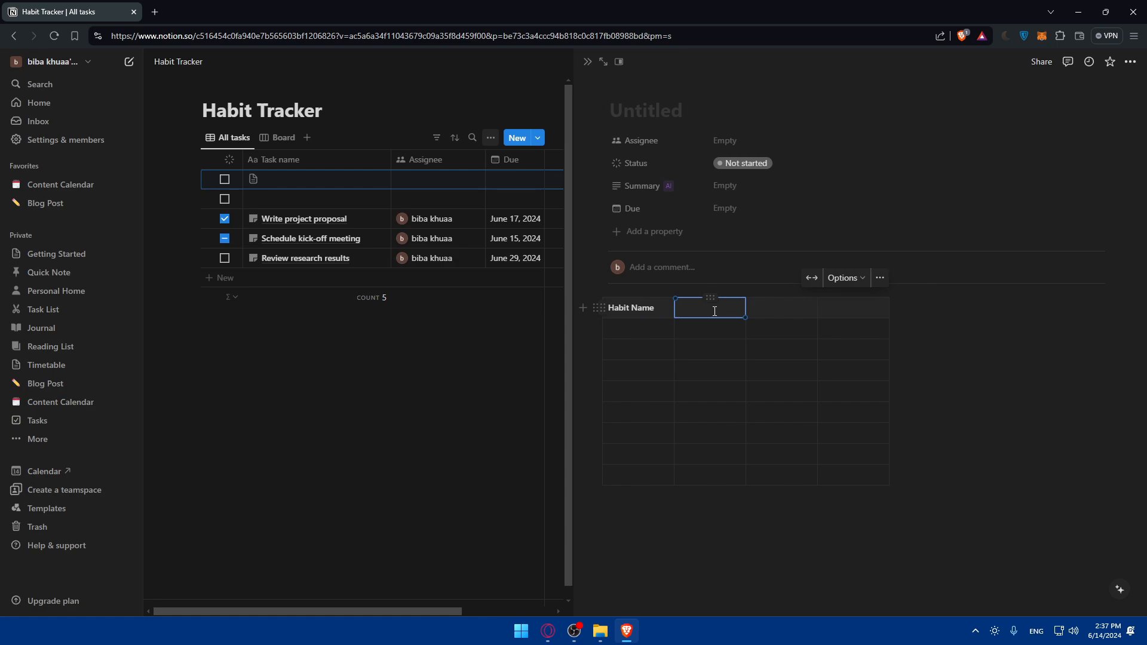
{"action": "type", "text": "Frequency"}
{"action": "key", "text": "Tab"}
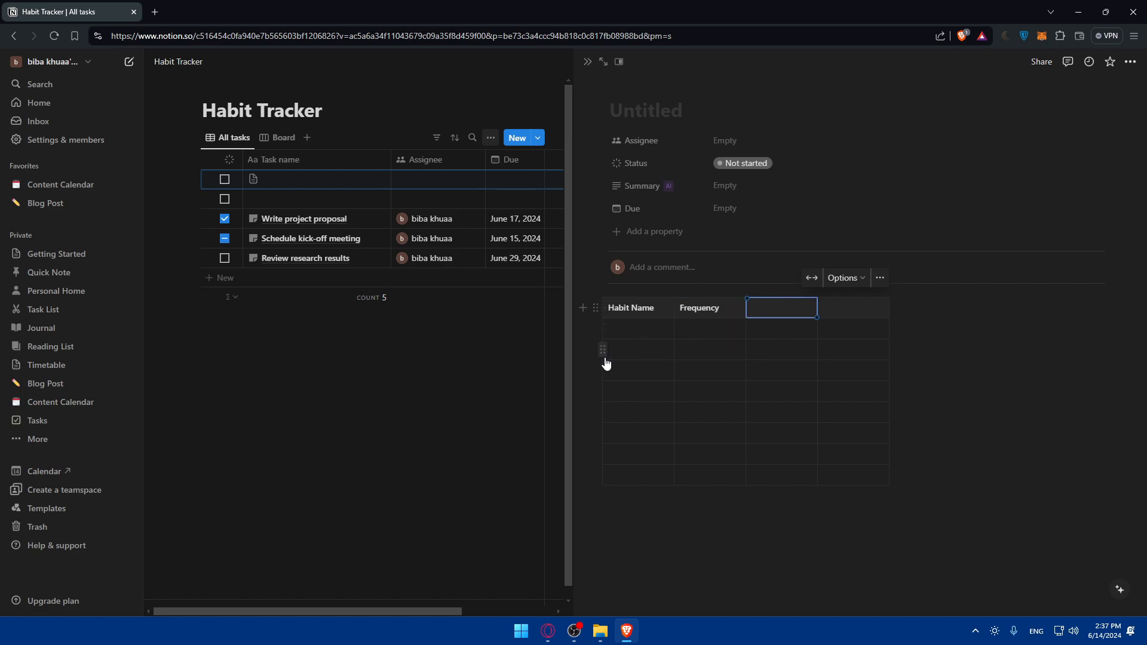
{"action": "type", "text": "Compl"}
{"action": "type", "text": "etion Status"}
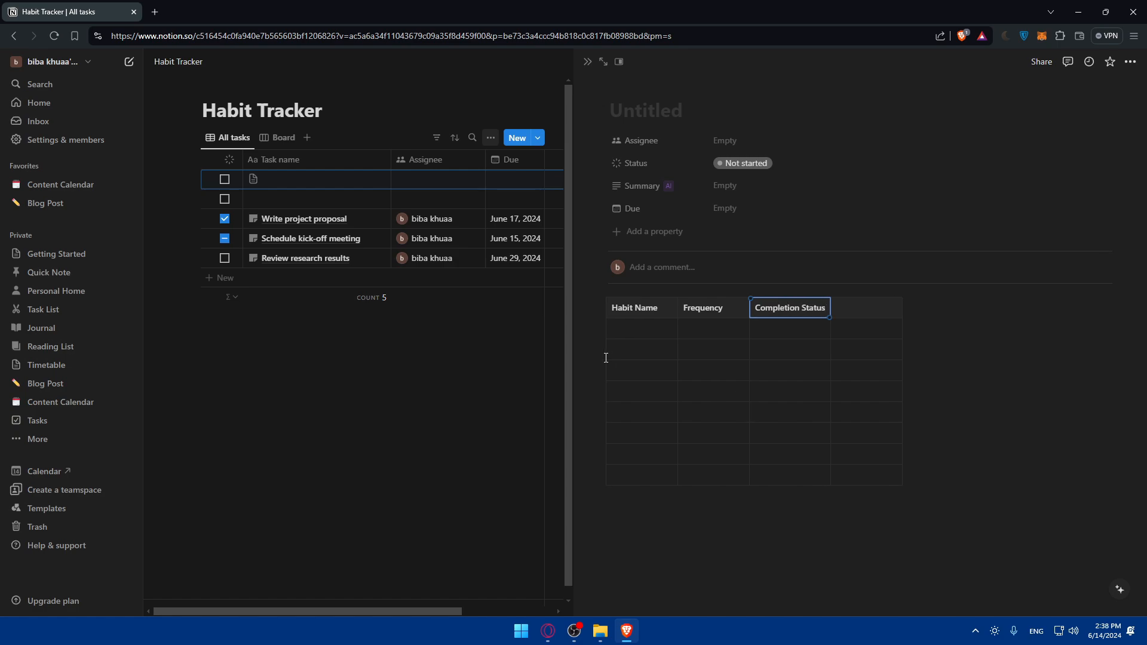
{"action": "left_click", "coordinate": [871, 308]}
{"action": "type", "text": "N"}
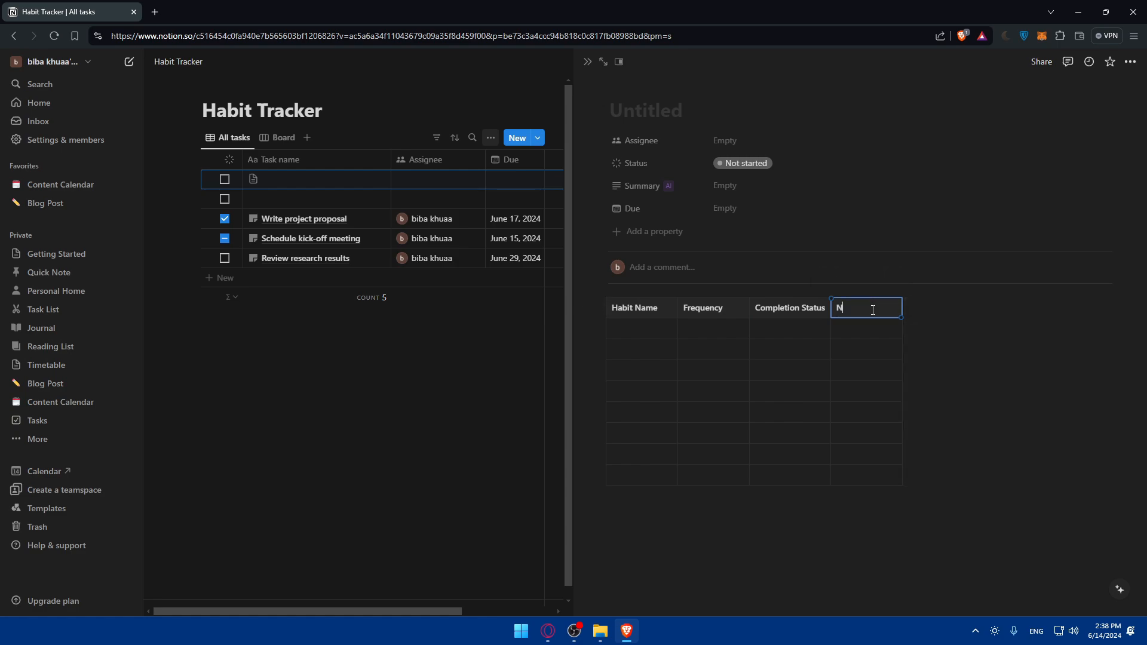
{"action": "type", "text": "otes"}
{"action": "key", "text": "Return"}
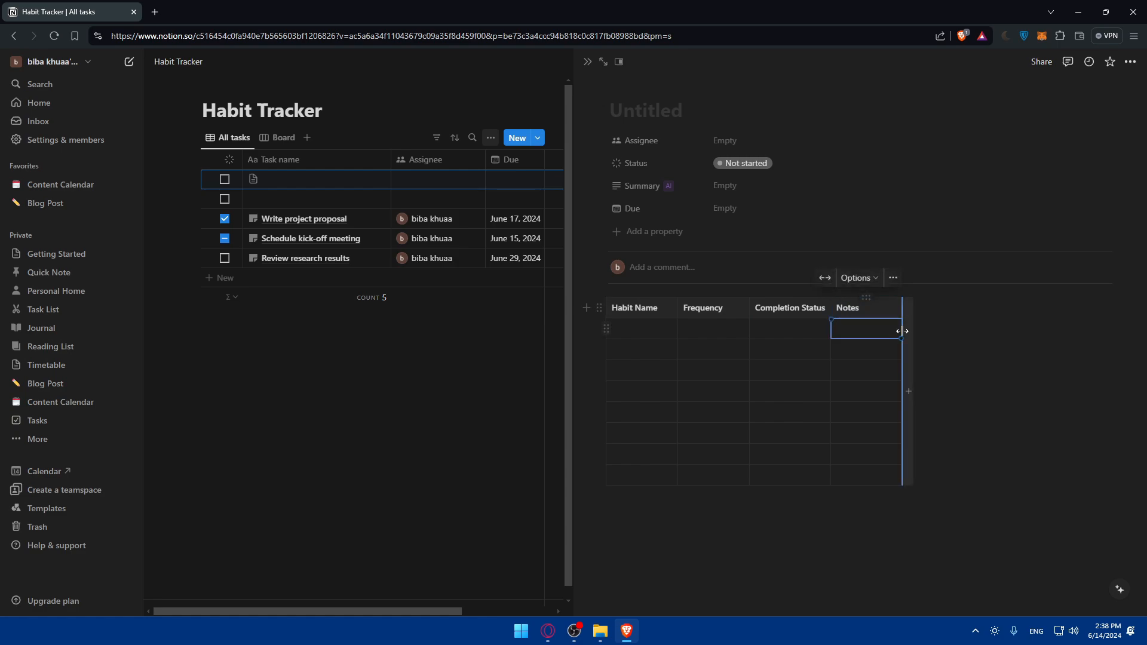
{"action": "left_click_drag", "start_coordinate": [902, 331], "coordinate": [1123, 320]}
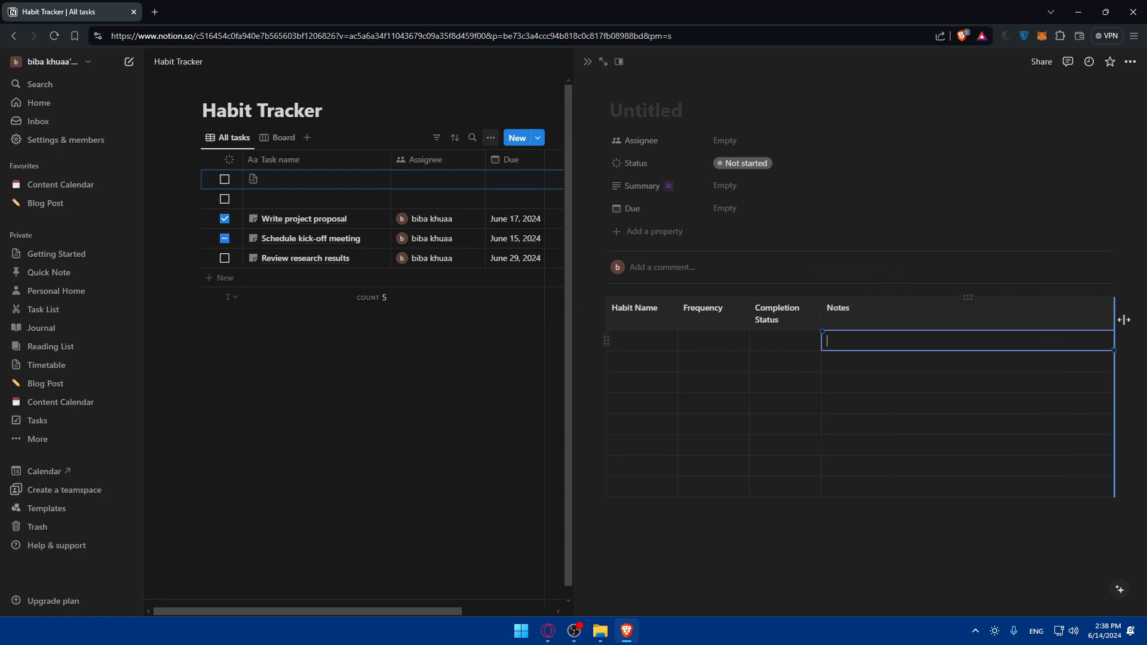
- Resize the Completion Status, Frequency and Habit Name columns so each header fits on one line
{"action": "mouse_move", "coordinate": [822, 328]}
{"action": "left_mouse_down"}
{"action": "mouse_move", "coordinate": [850, 317]}
{"action": "mouse_move", "coordinate": [831, 318]}
{"action": "left_mouse_up"}
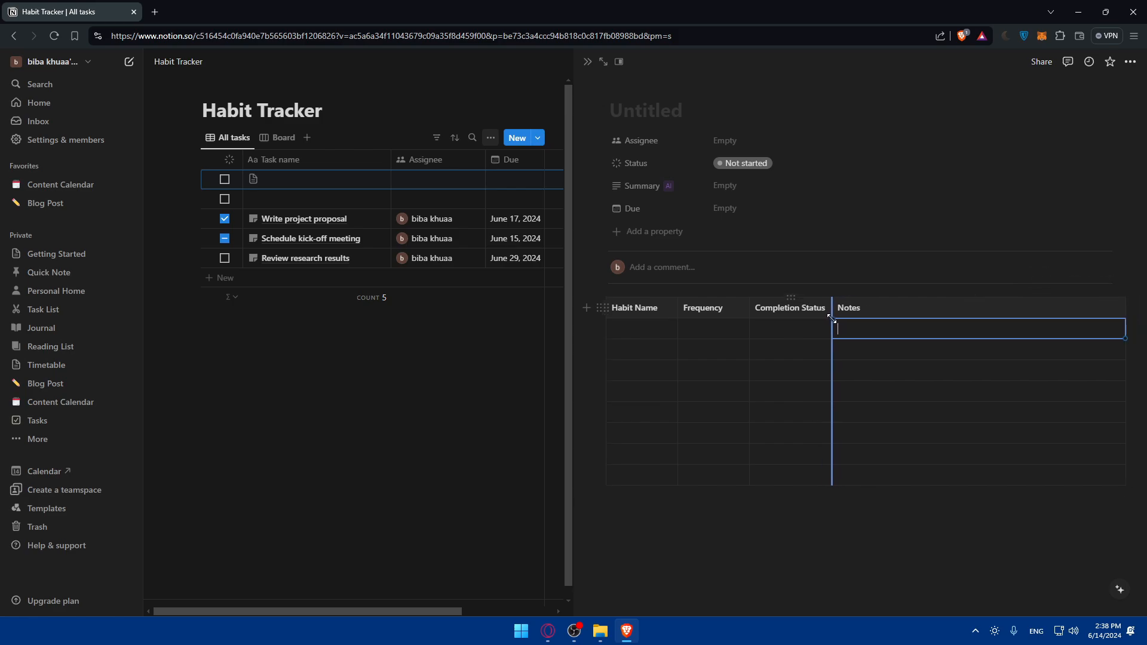
{"action": "left_click_drag", "start_coordinate": [750, 310], "coordinate": [676, 309]}
{"action": "left_click", "coordinate": [725, 308]}
{"action": "left_click", "coordinate": [629, 329]}
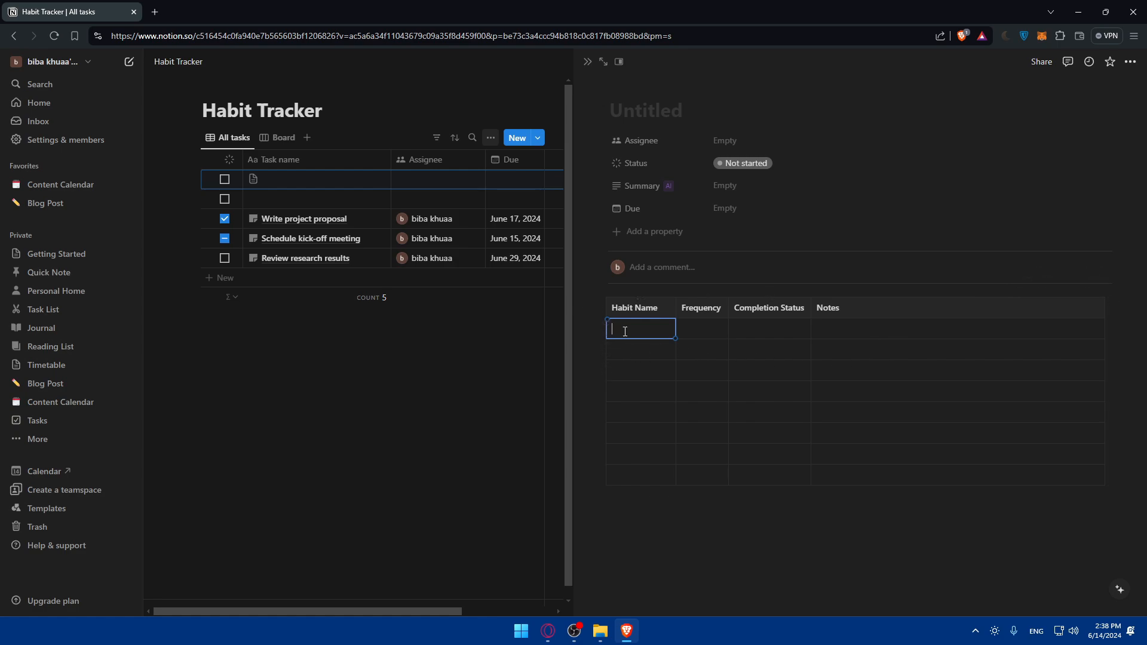
- Enter 'eating healthy', 'daily', 'ongoing' and 'test' across the table's first row
{"action": "type", "text": "eating healthy"}
{"action": "left_click", "coordinate": [719, 330]}
{"action": "right_click", "coordinate": [719, 328]}
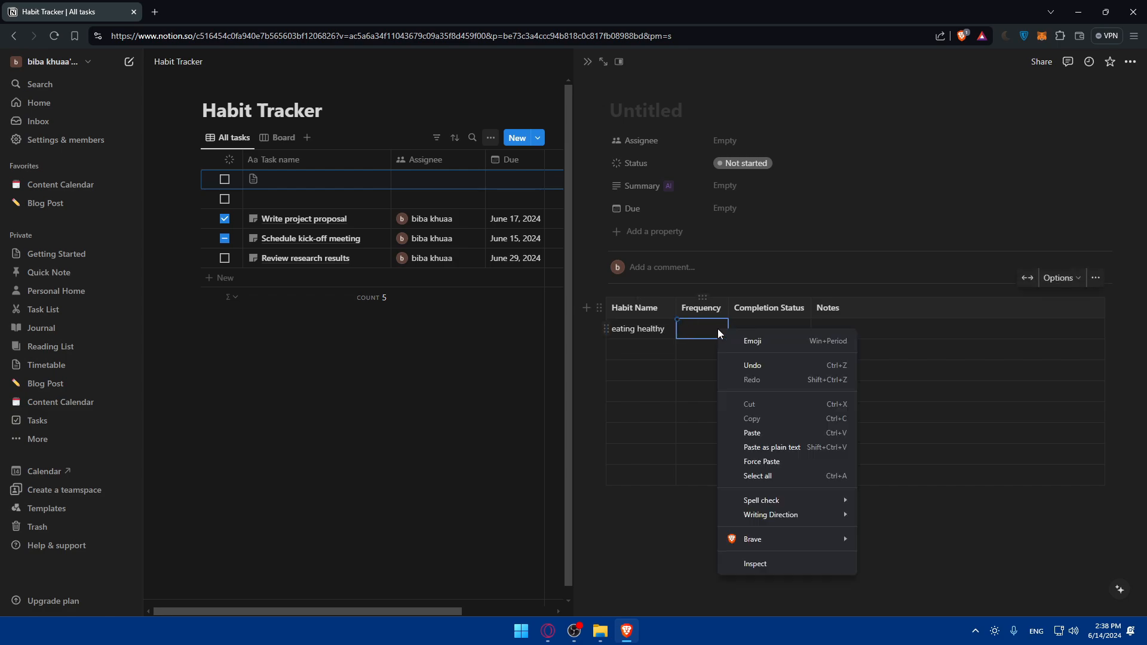
{"action": "left_click", "coordinate": [713, 333]}
{"action": "type", "text": "daily"}
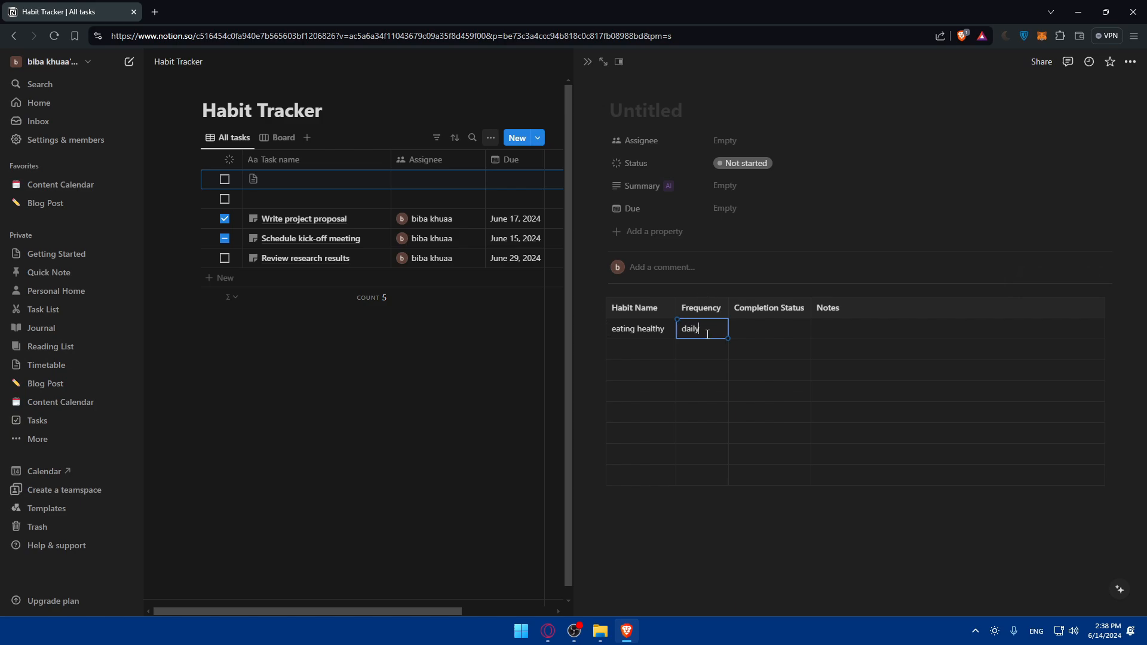
{"action": "left_click", "coordinate": [770, 331]}
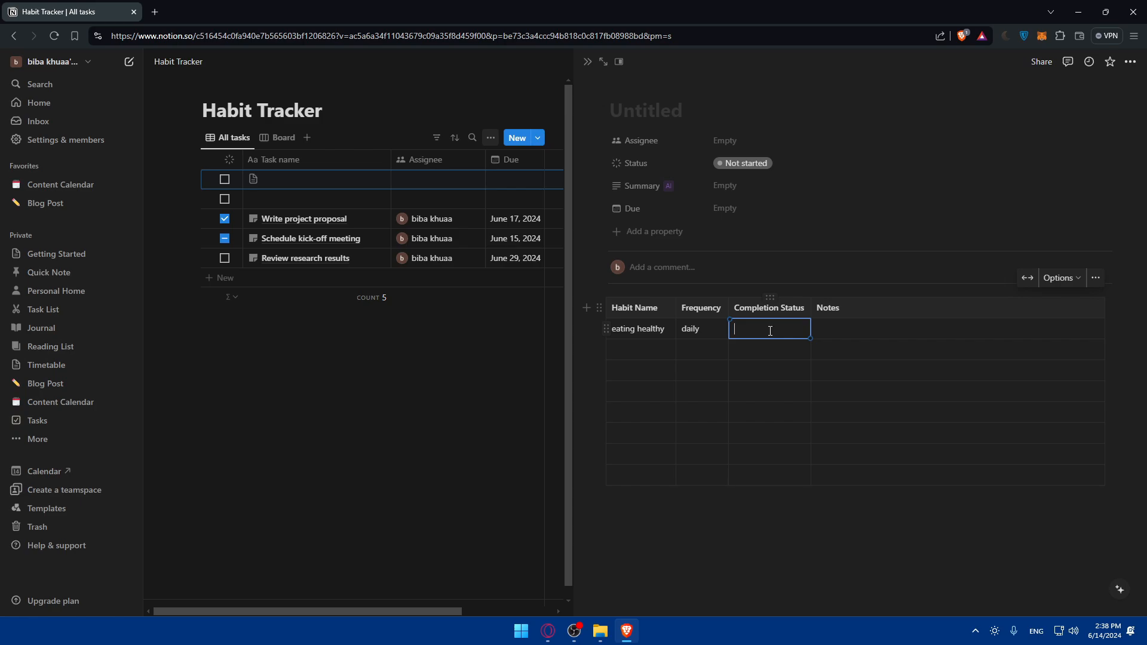
{"action": "type", "text": "ongoing"}
{"action": "left_click", "coordinate": [830, 331]}
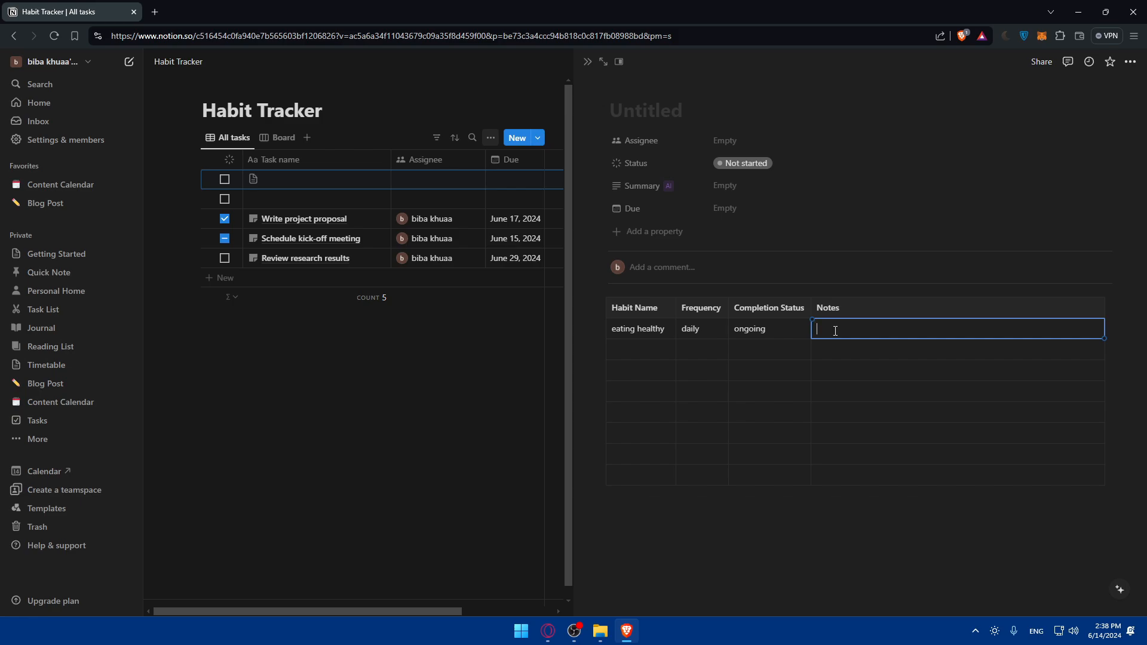
{"action": "type", "text": "buidl a good p"}
{"action": "key", "text": "ctrl+a"}
{"action": "key", "text": "BackSpace"}
{"action": "type", "text": "test"}
- Add a Checkbox property to the page and name it Completed
{"action": "left_click", "coordinate": [630, 231]}
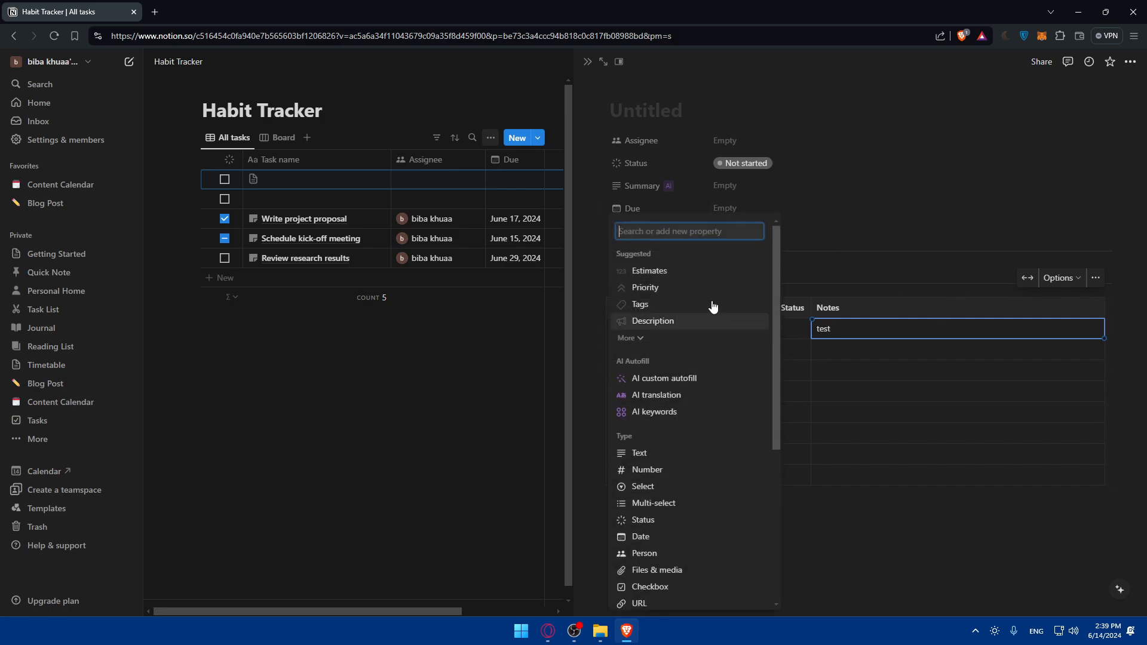
{"action": "scroll", "coordinate": [754, 269], "scroll_direction": "down", "scroll_amount": 2}
{"action": "left_click", "coordinate": [800, 222]}
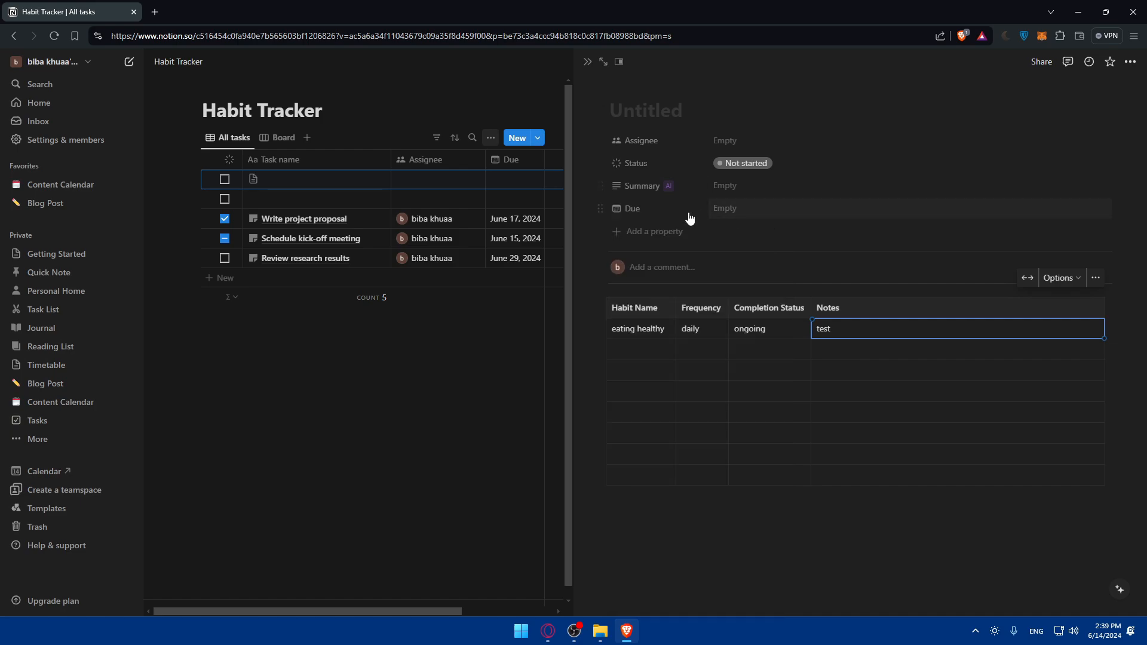
{"action": "left_click", "coordinate": [673, 235]}
{"action": "scroll", "coordinate": [678, 412], "scroll_direction": "down", "scroll_amount": 5}
{"action": "scroll", "coordinate": [687, 414], "scroll_direction": "up", "scroll_amount": 5}
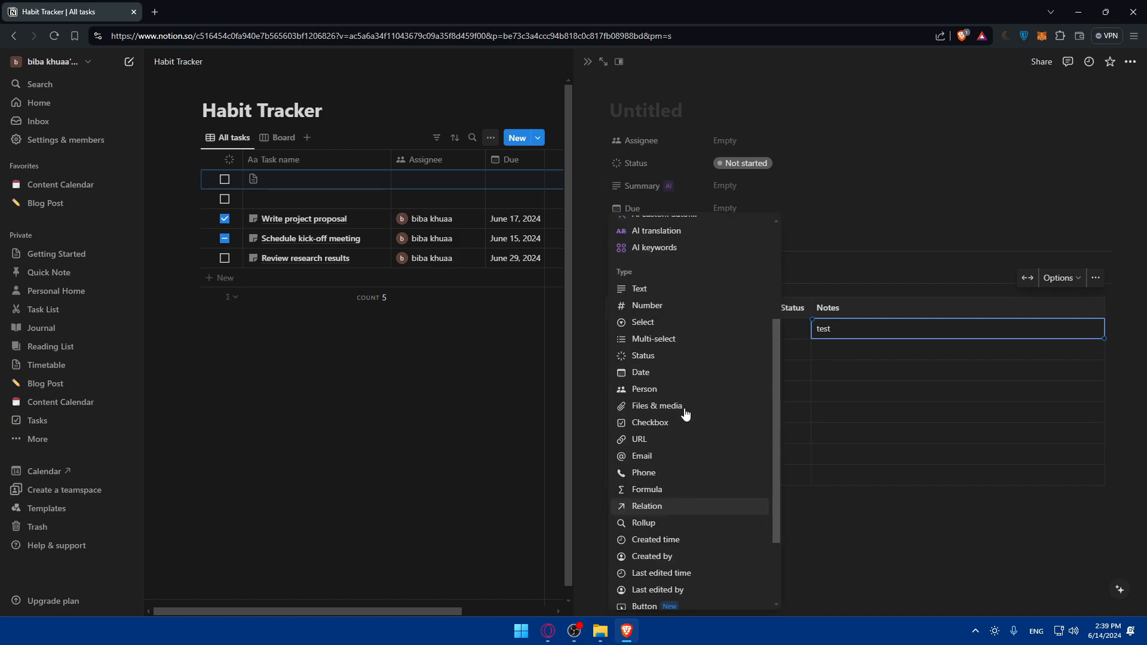
{"action": "scroll", "coordinate": [685, 412], "scroll_direction": "down", "scroll_amount": 2}
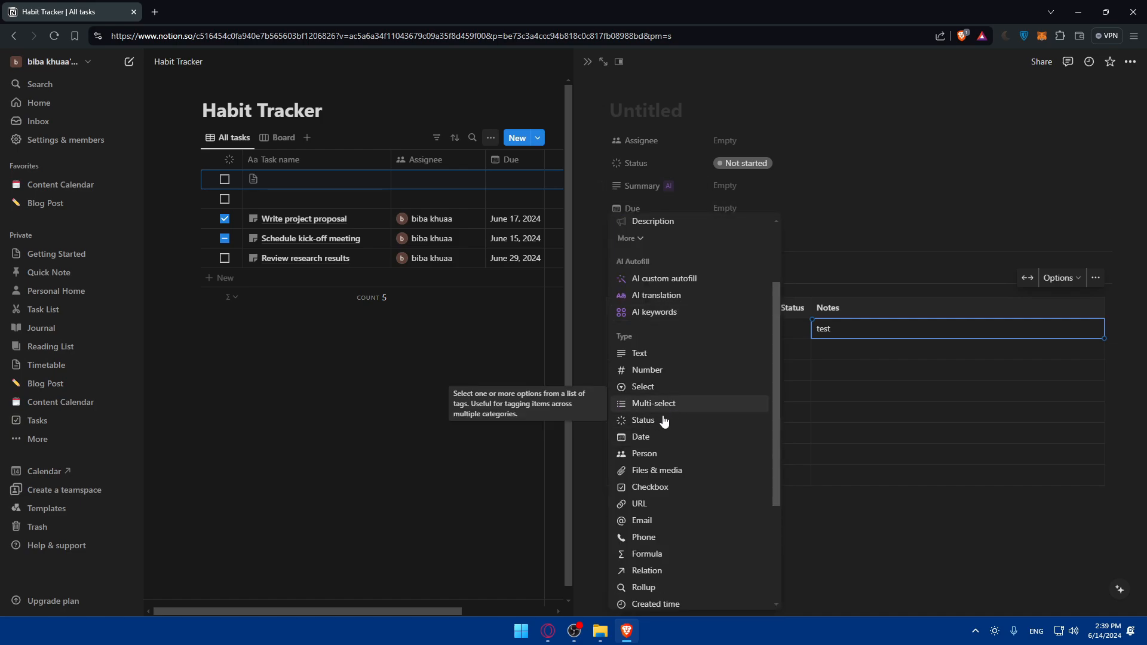
{"action": "left_click", "coordinate": [650, 487]}
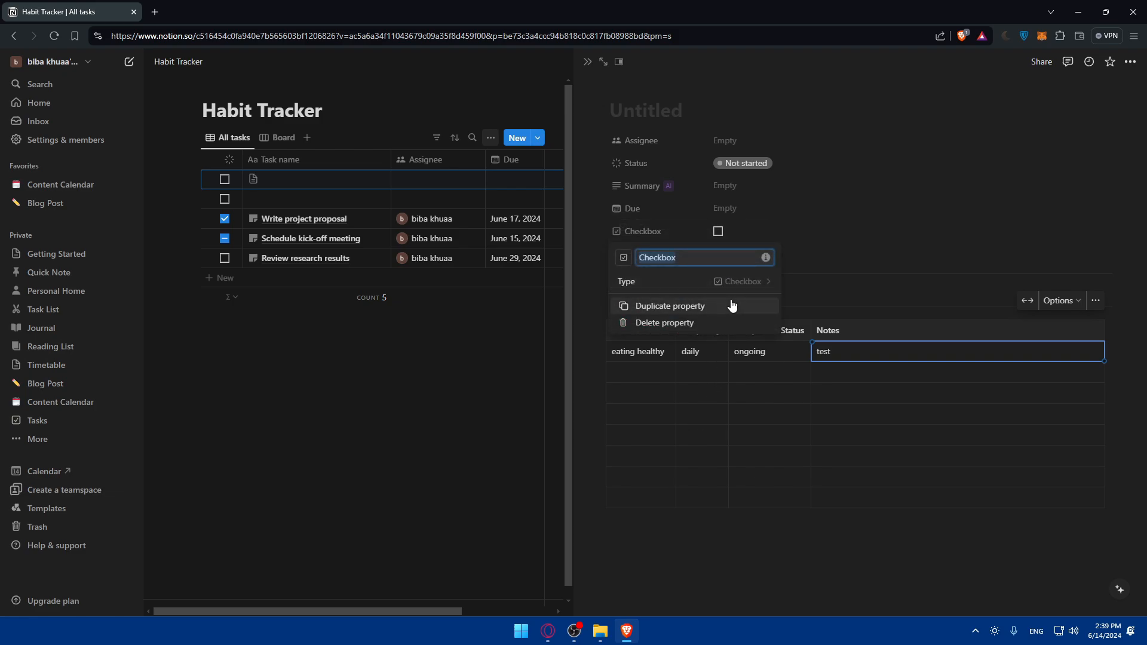
{"action": "type", "text": "Com"}
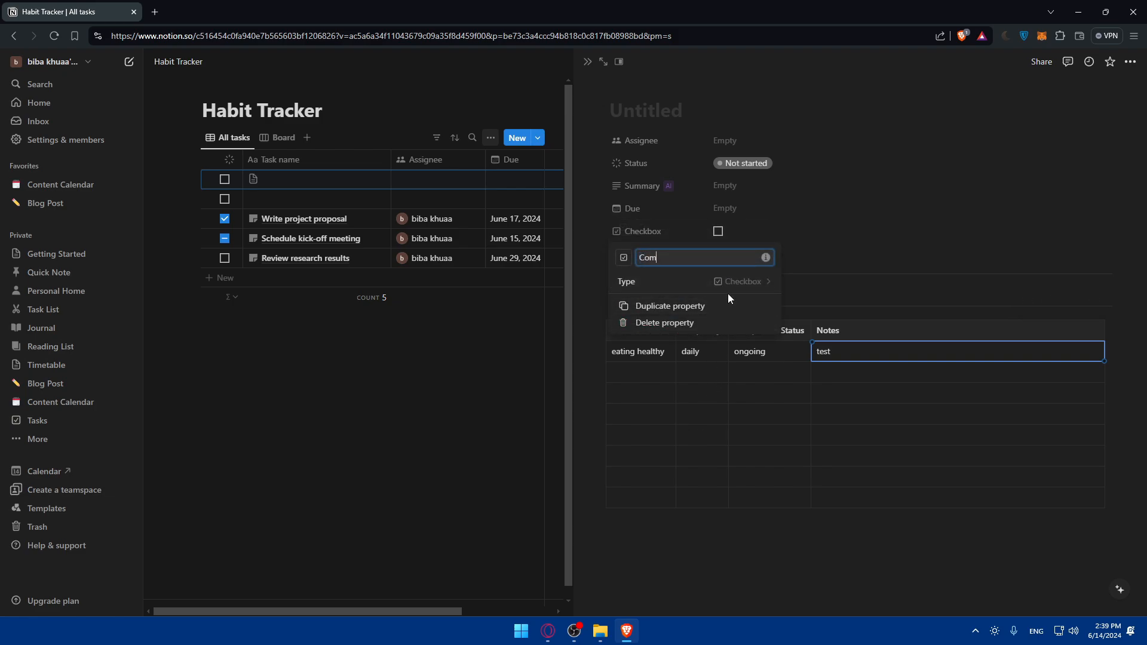
{"action": "type", "text": "plteted"}
{"action": "left_click", "coordinate": [791, 259]}
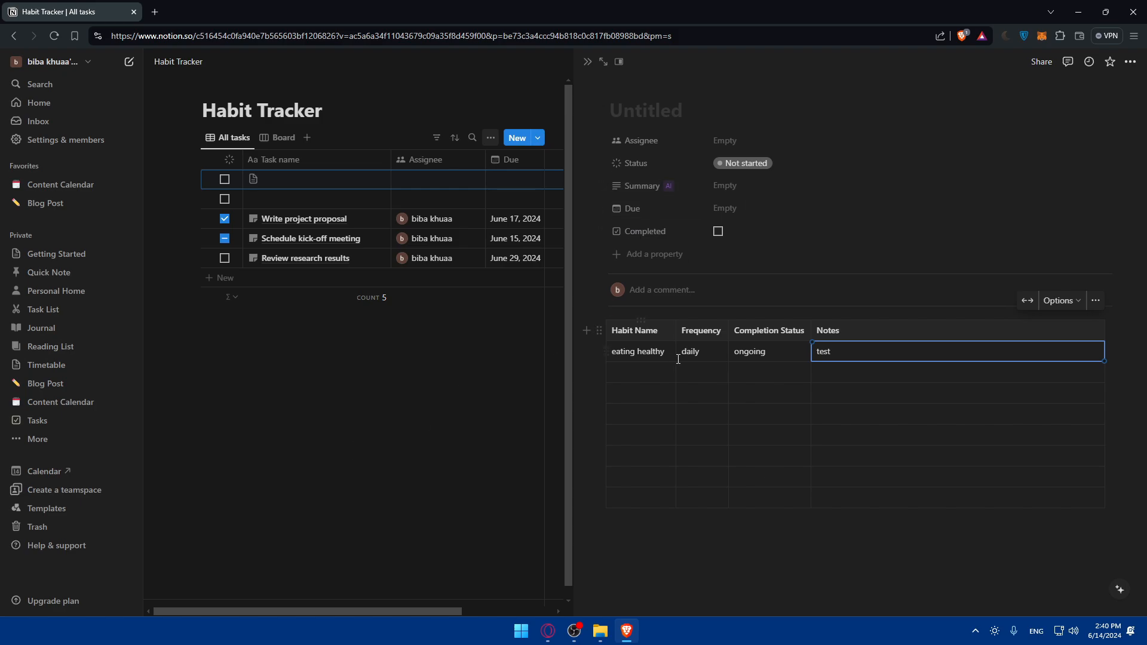
- Browse the property type list, then select the empty Habit Name and eating healthy cells
{"action": "left_click", "coordinate": [616, 262]}
{"action": "scroll", "coordinate": [678, 436], "scroll_direction": "down", "scroll_amount": 5}
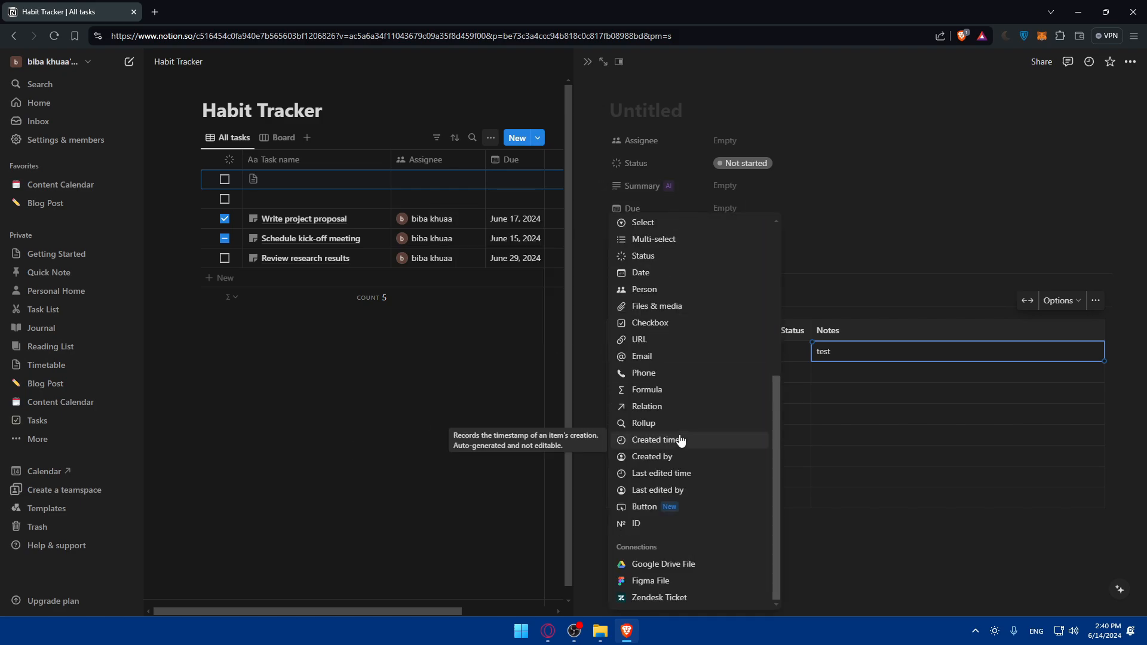
{"action": "left_click", "coordinate": [893, 187]}
{"action": "left_click", "coordinate": [629, 380]}
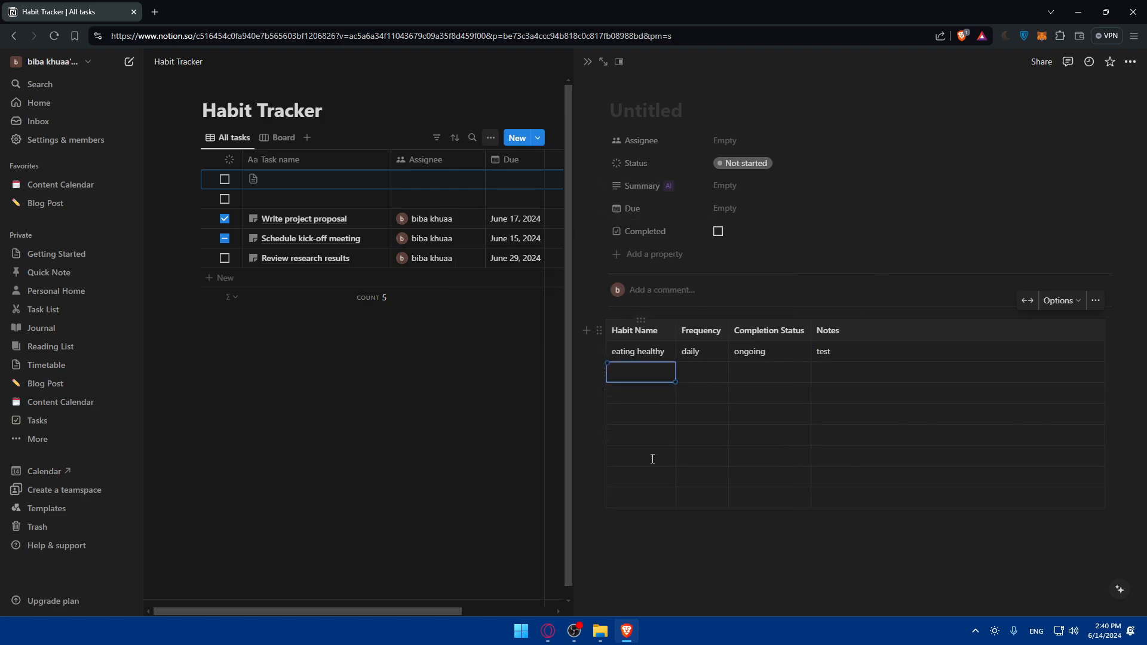
{"action": "left_click", "coordinate": [663, 354]}
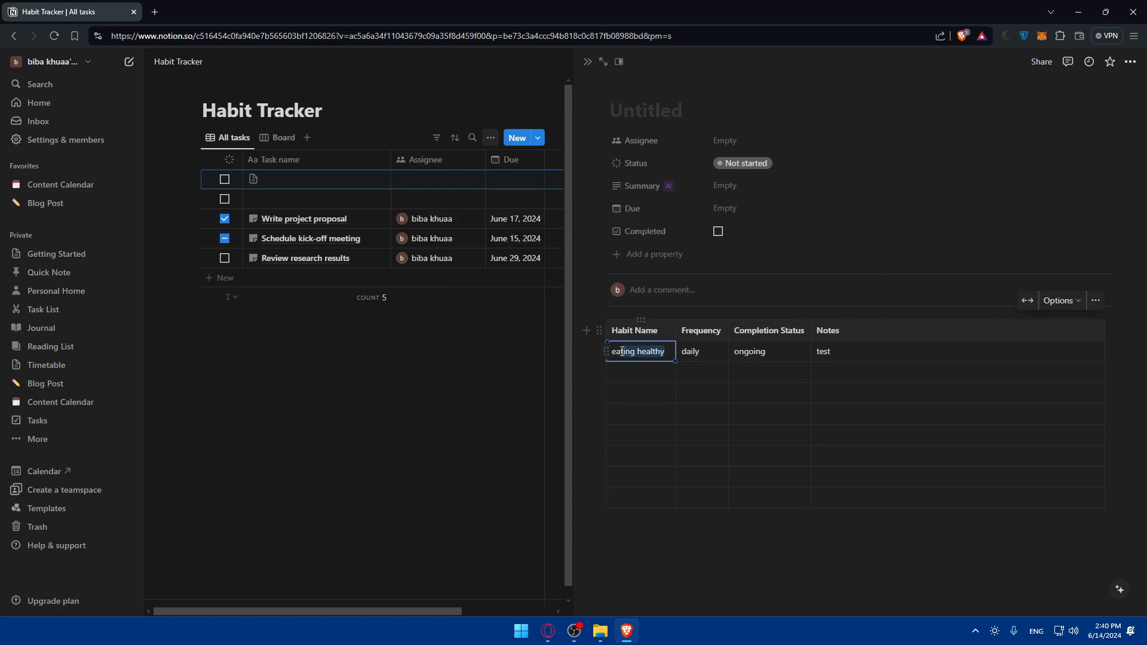
- Look through the block type menu beside the table, edit the Notes test entry, then reopen the menu
{"action": "left_click", "coordinate": [585, 333]}
{"action": "scroll", "coordinate": [708, 461], "scroll_direction": "down", "scroll_amount": 4}
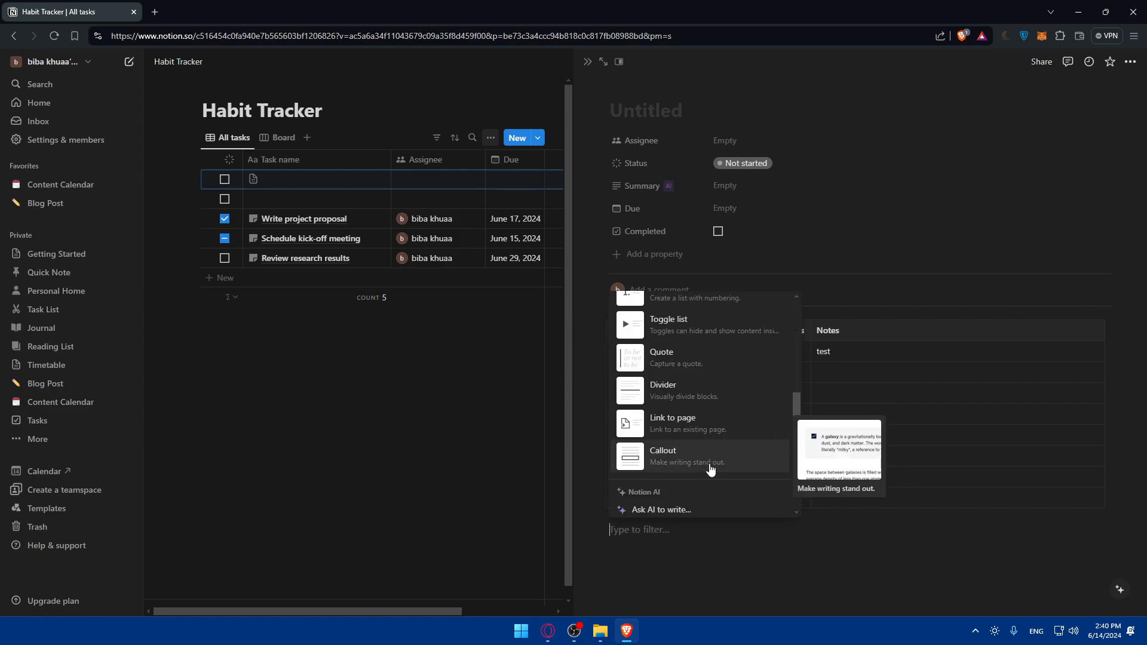
{"action": "scroll", "coordinate": [710, 470], "scroll_direction": "down", "scroll_amount": 2}
{"action": "scroll", "coordinate": [709, 468], "scroll_direction": "up", "scroll_amount": 5}
{"action": "scroll", "coordinate": [708, 466], "scroll_direction": "down", "scroll_amount": 8}
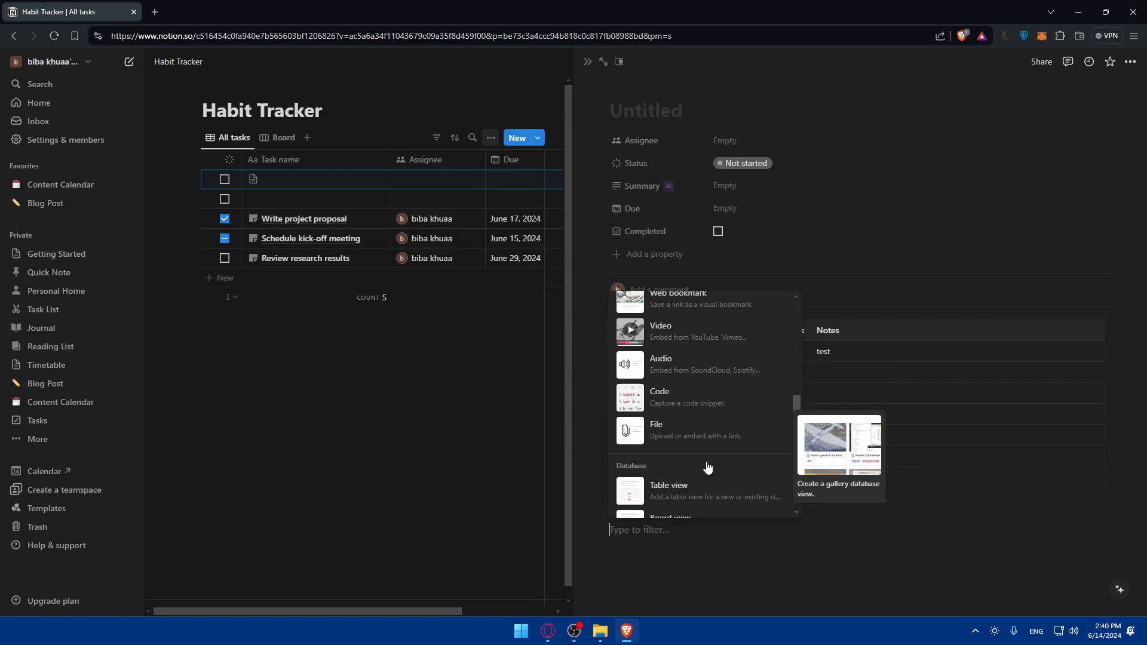
{"action": "scroll", "coordinate": [702, 471], "scroll_direction": "up", "scroll_amount": 2}
{"action": "scroll", "coordinate": [698, 406], "scroll_direction": "down", "scroll_amount": 2}
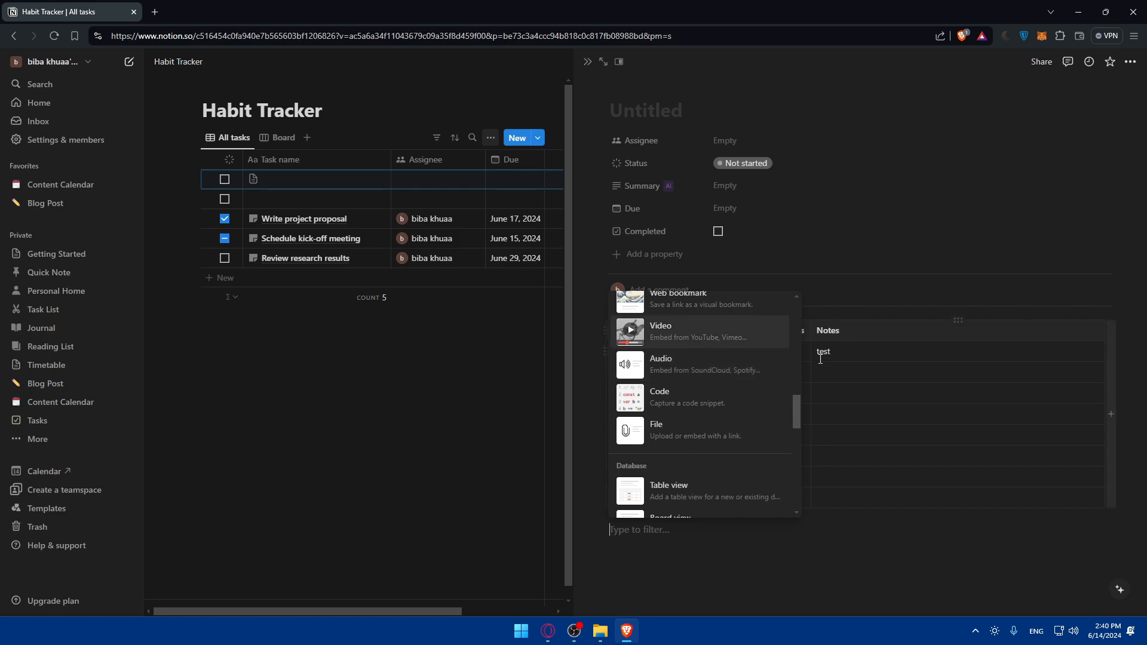
{"action": "left_click", "coordinate": [686, 360]}
{"action": "left_click", "coordinate": [861, 352]}
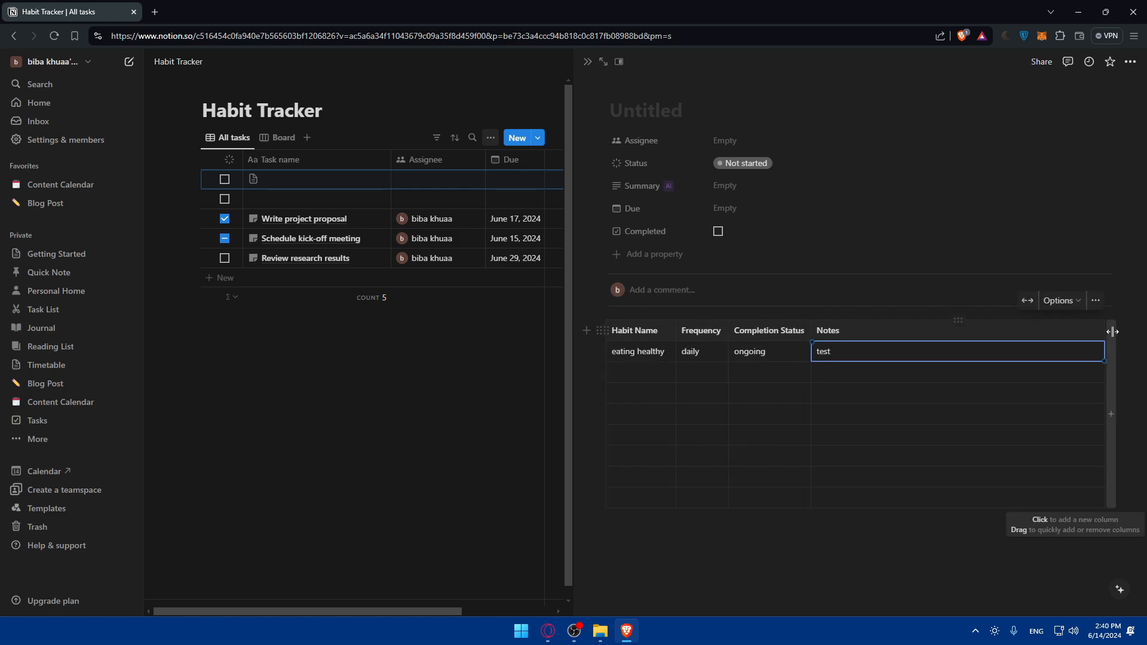
{"action": "left_click", "coordinate": [585, 329]}
{"action": "scroll", "coordinate": [669, 442], "scroll_direction": "down", "scroll_amount": 10}
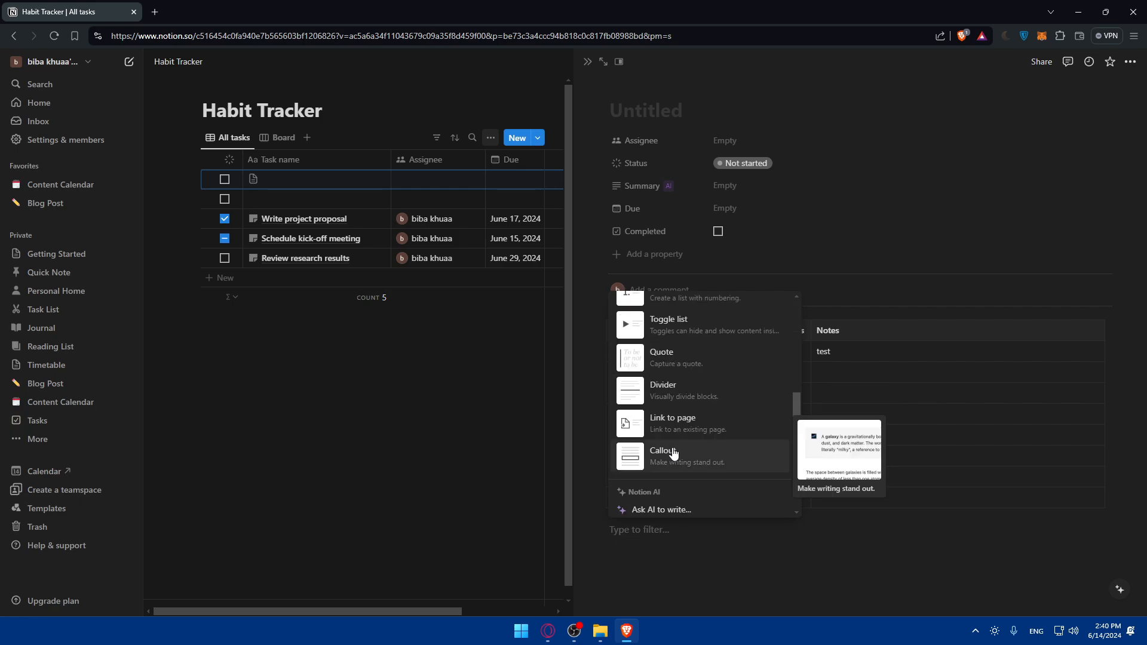
- Insert an audio block below the table and cancel its upload without choosing a file
{"action": "left_click", "coordinate": [677, 310]}
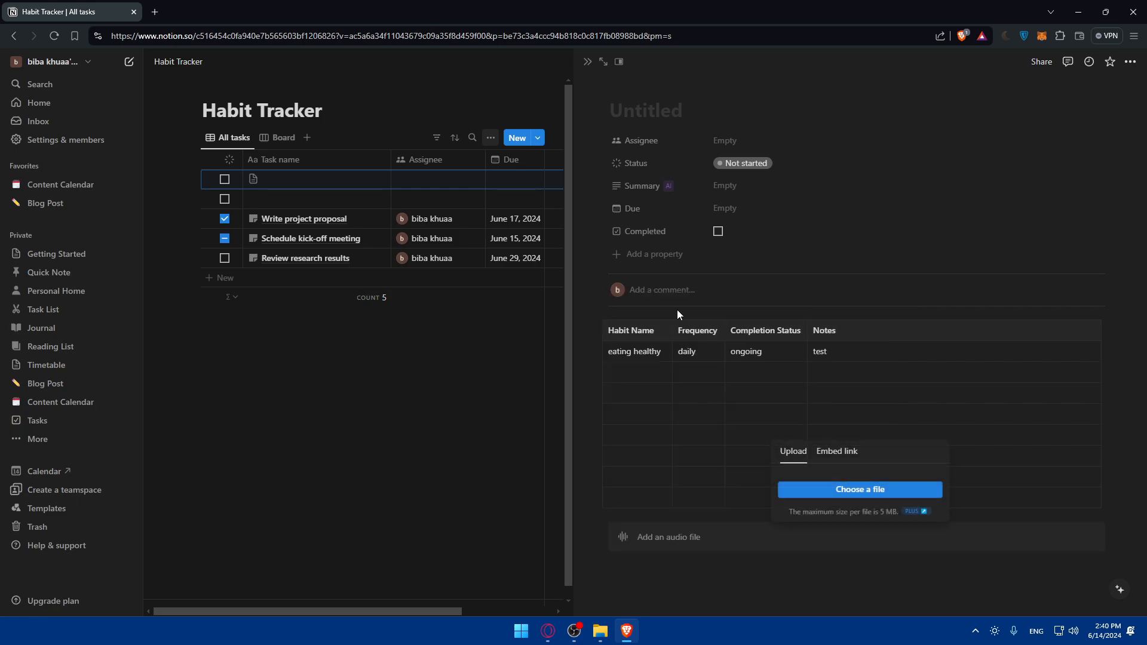
{"action": "left_click", "coordinate": [860, 497]}
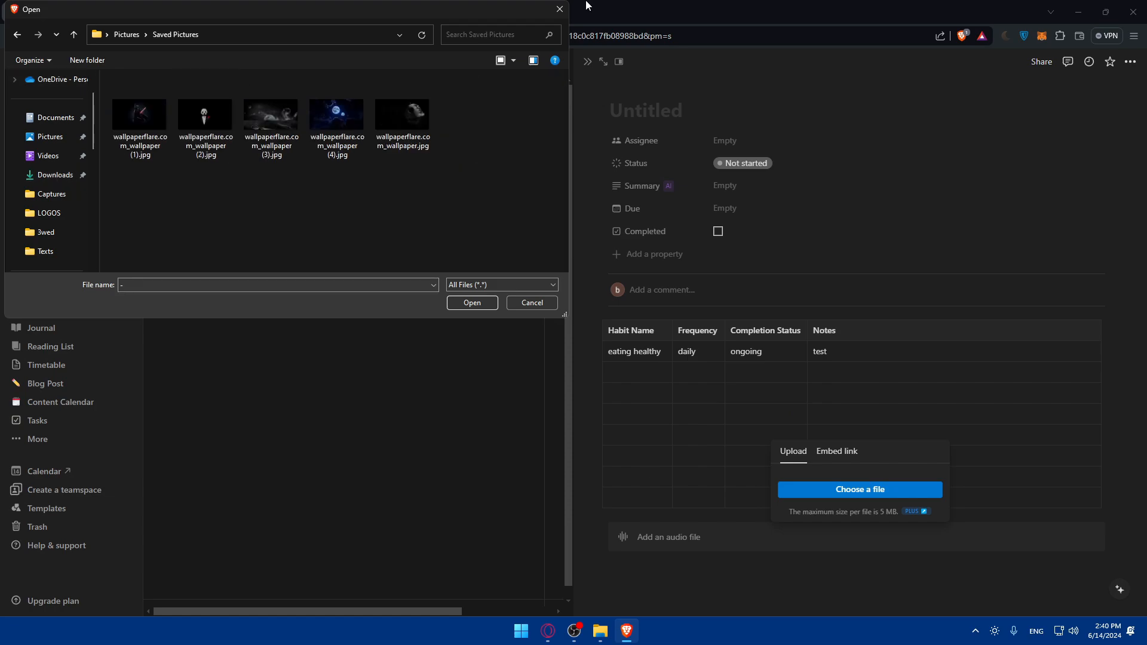
{"action": "left_click", "coordinate": [553, 9]}
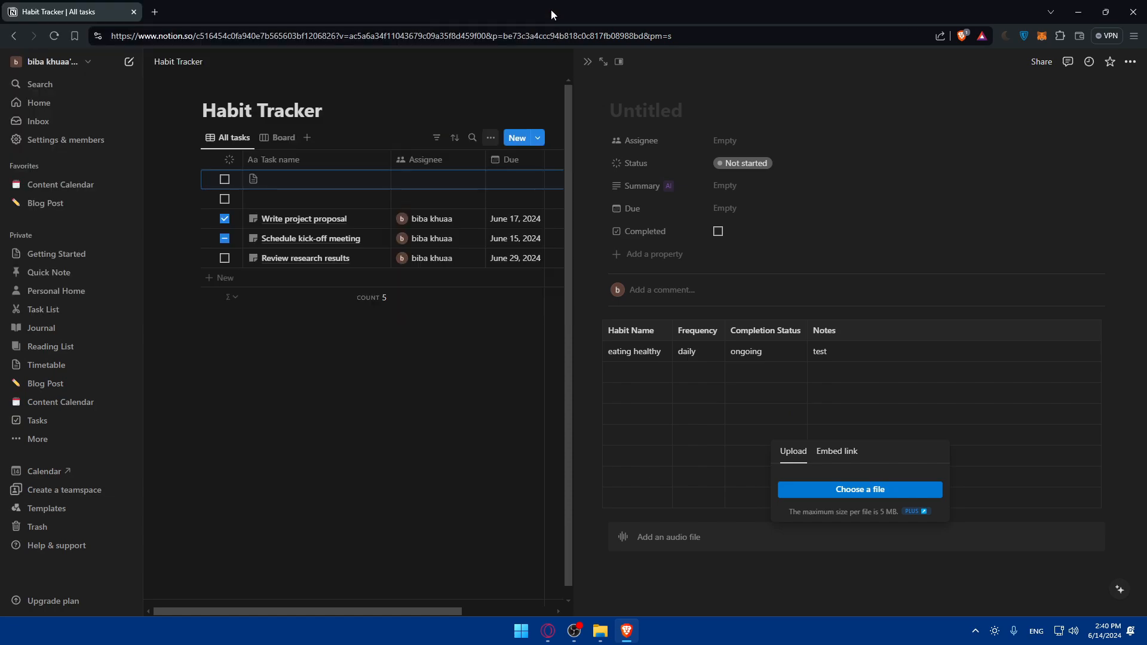
{"action": "left_click", "coordinate": [873, 399]}
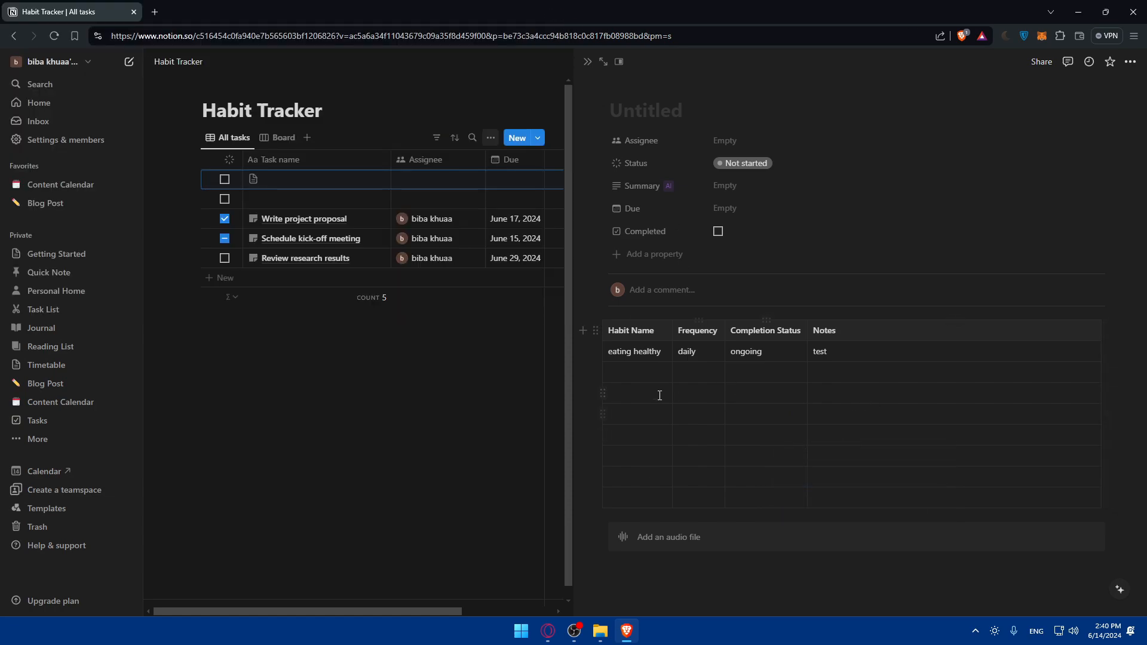
- Browse the block type menu beside the table without inserting another block
{"action": "left_click", "coordinate": [589, 329]}
{"action": "scroll", "coordinate": [679, 425], "scroll_direction": "down", "scroll_amount": 2}
{"action": "scroll", "coordinate": [680, 424], "scroll_direction": "down", "scroll_amount": 5}
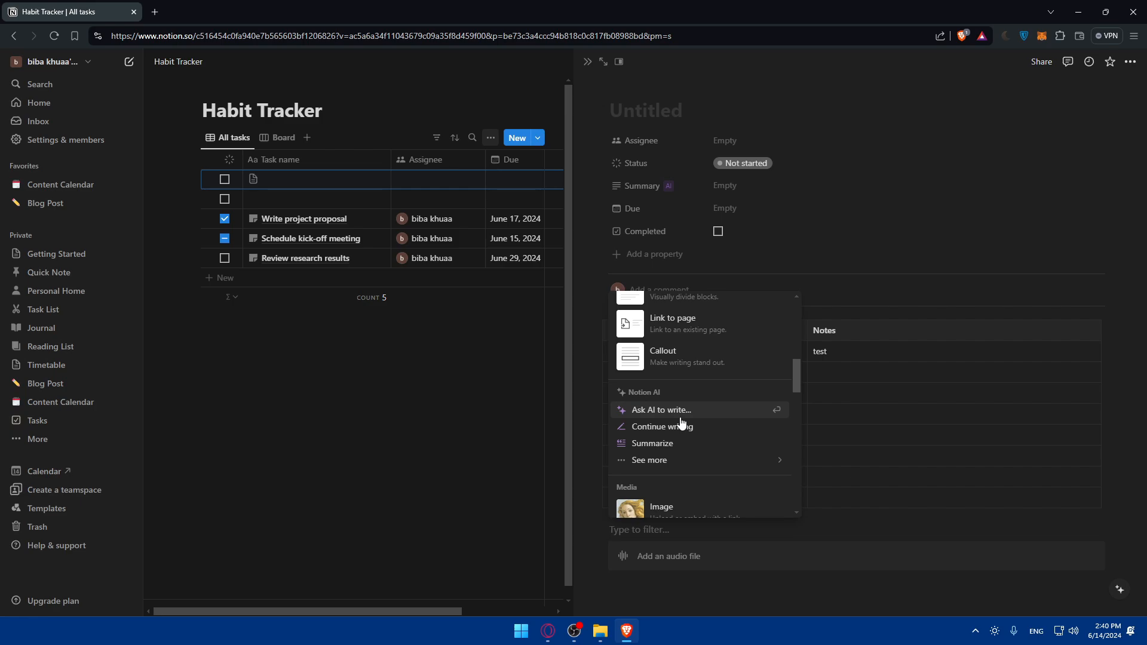
{"action": "scroll", "coordinate": [681, 421], "scroll_direction": "down", "scroll_amount": 3}
{"action": "scroll", "coordinate": [697, 370], "scroll_direction": "down", "scroll_amount": 6}
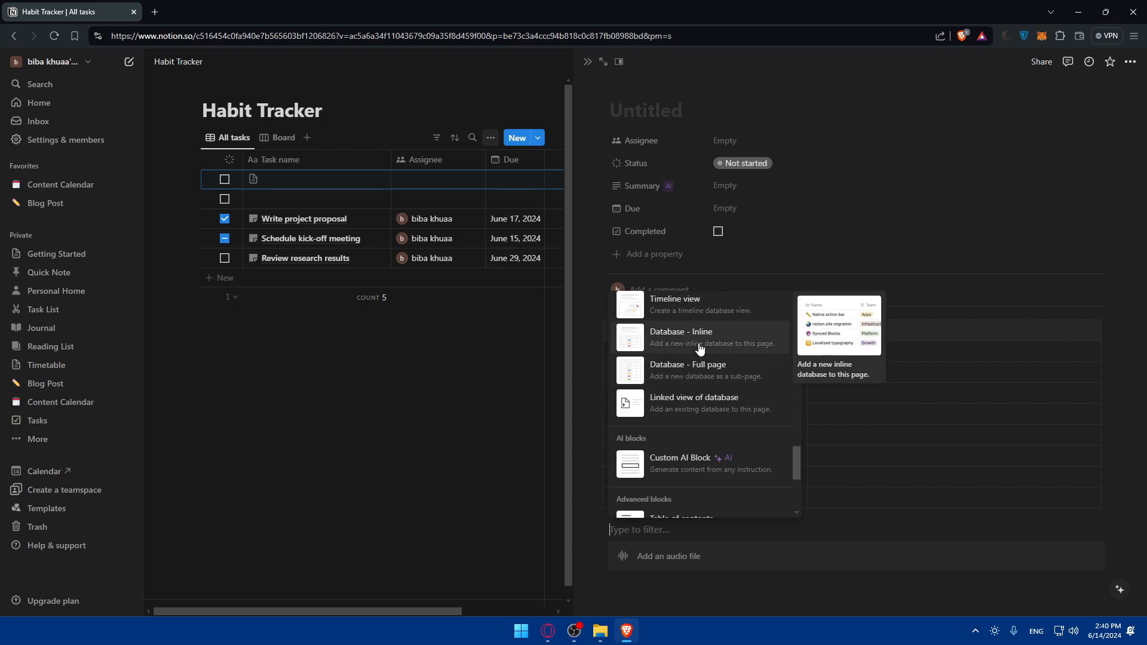
{"action": "scroll", "coordinate": [701, 349], "scroll_direction": "up", "scroll_amount": 2}
{"action": "scroll", "coordinate": [698, 370], "scroll_direction": "down", "scroll_amount": 5}
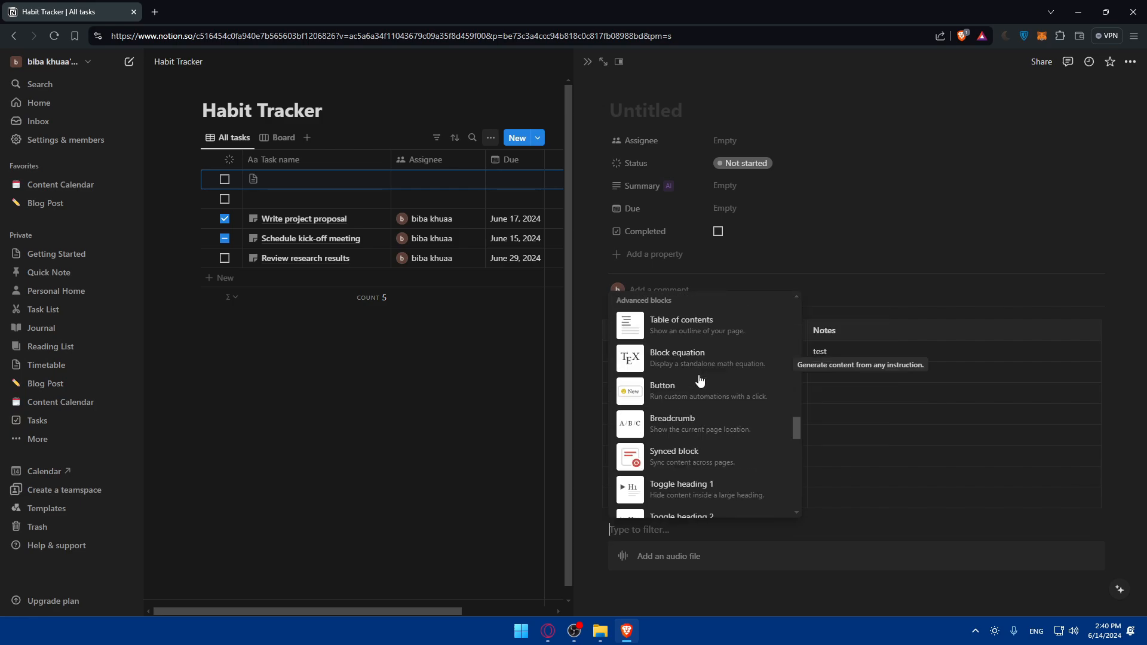
{"action": "scroll", "coordinate": [700, 380], "scroll_direction": "down", "scroll_amount": 10}
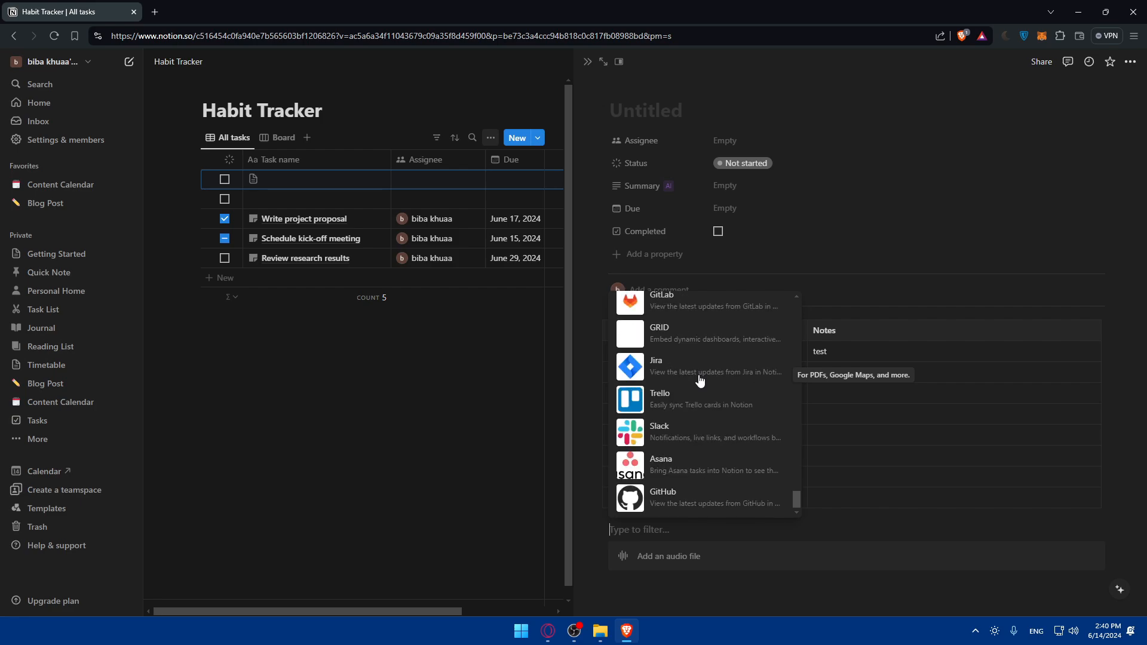
{"action": "scroll", "coordinate": [701, 381], "scroll_direction": "down", "scroll_amount": 10}
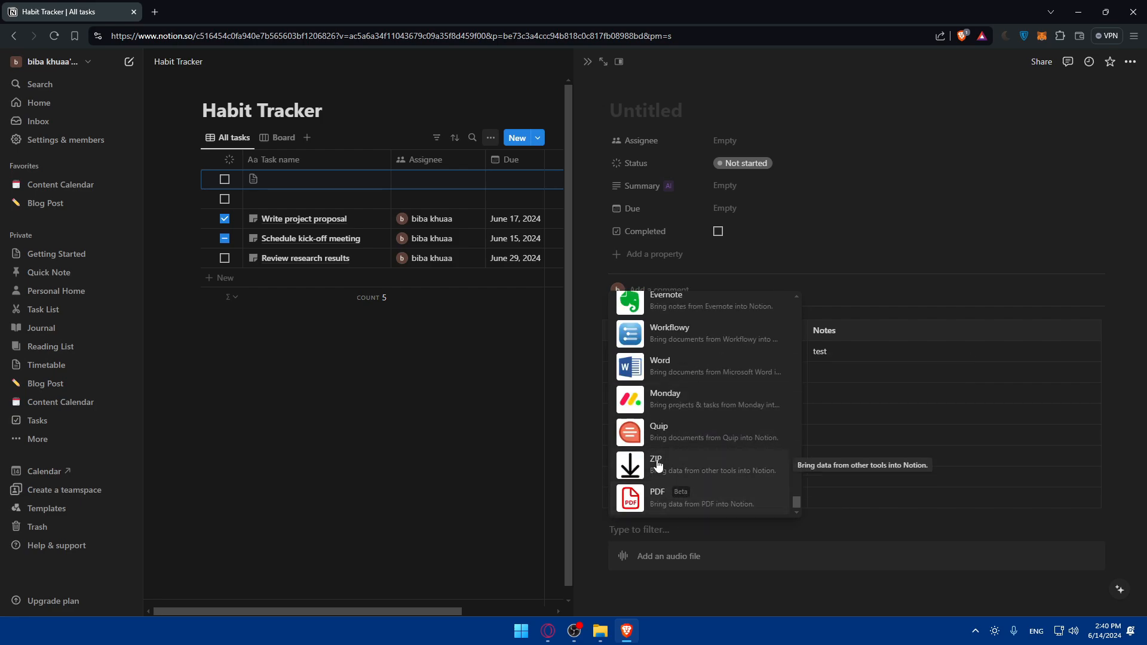
- Close the side peek and publish the Habit Tracker page to the web
{"action": "left_click", "coordinate": [386, 446]}
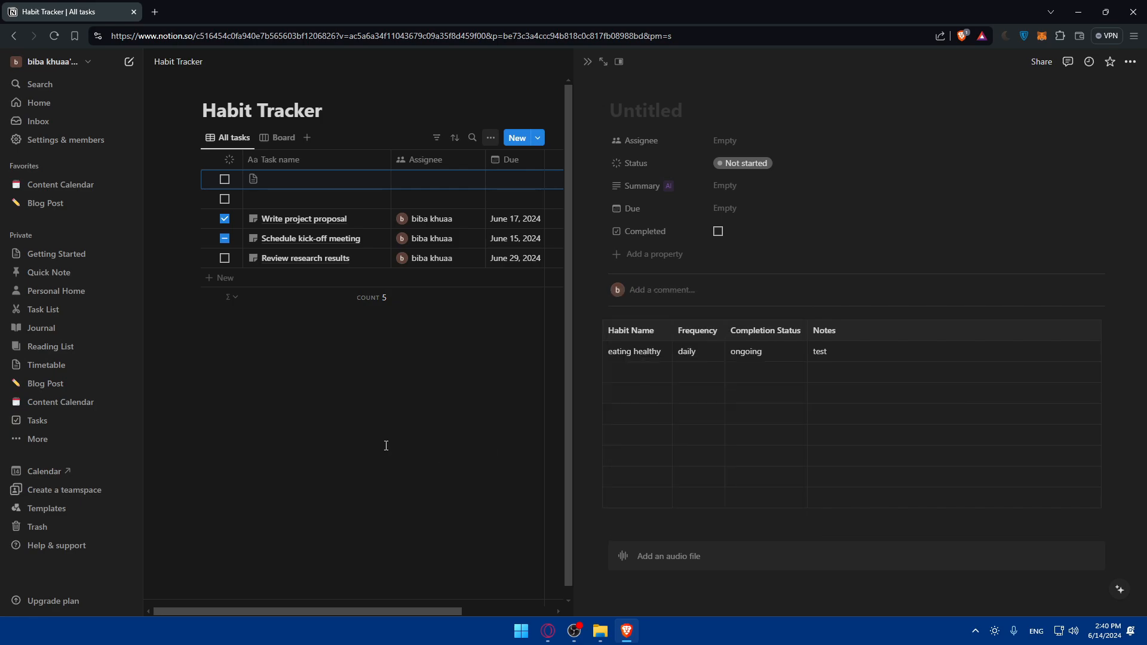
{"action": "left_click", "coordinate": [386, 446]}
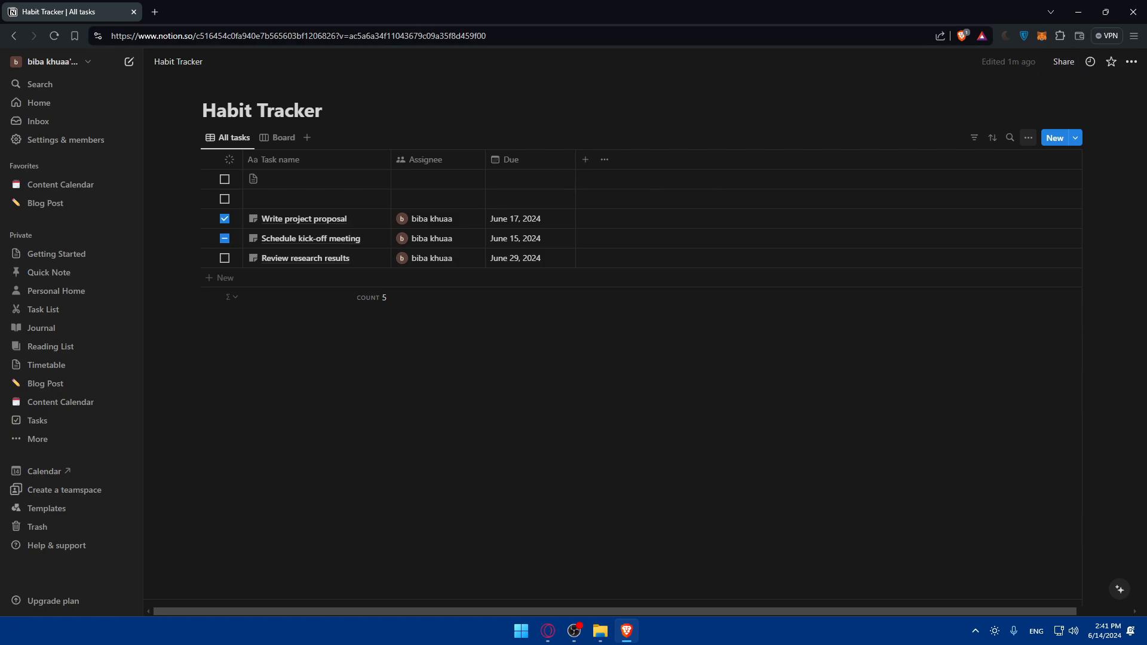
{"action": "left_click", "coordinate": [1064, 62]}
{"action": "left_click", "coordinate": [895, 87]}
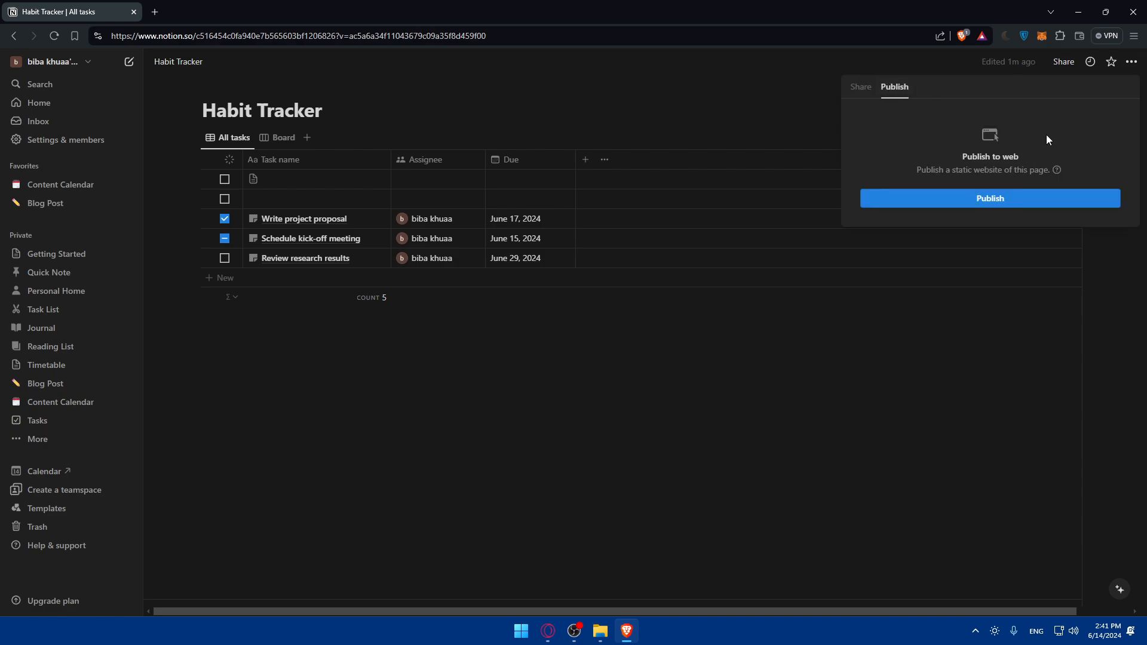
{"action": "left_click", "coordinate": [930, 199]}
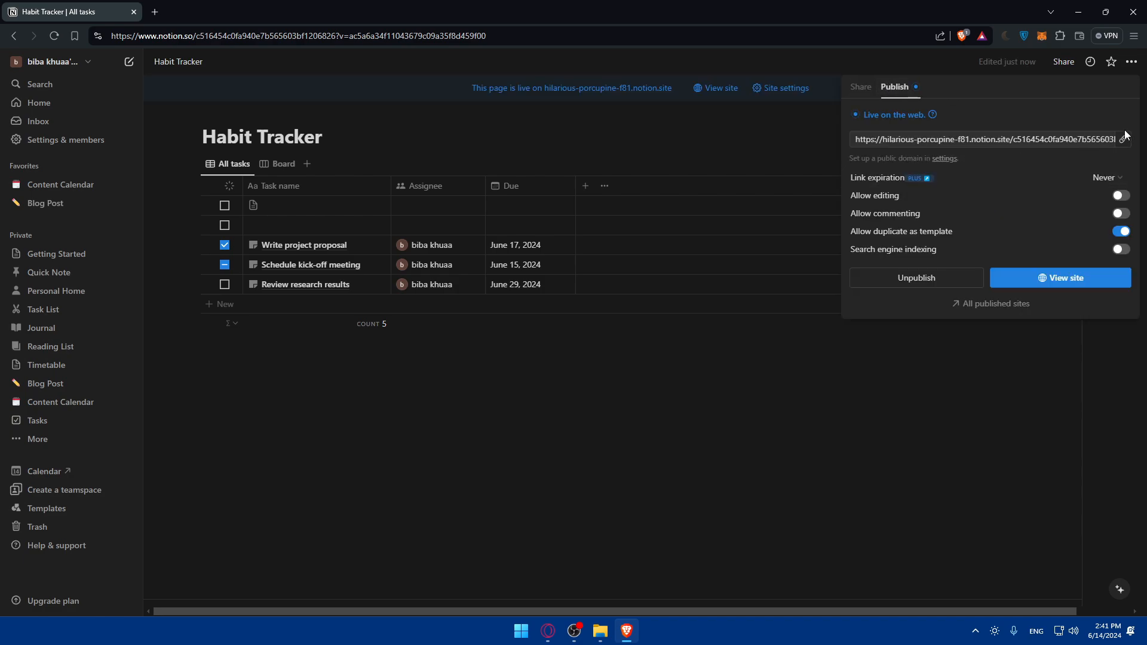
- Check the Untitled row on the live published site, then unpublish the page
{"action": "left_click", "coordinate": [1053, 279]}
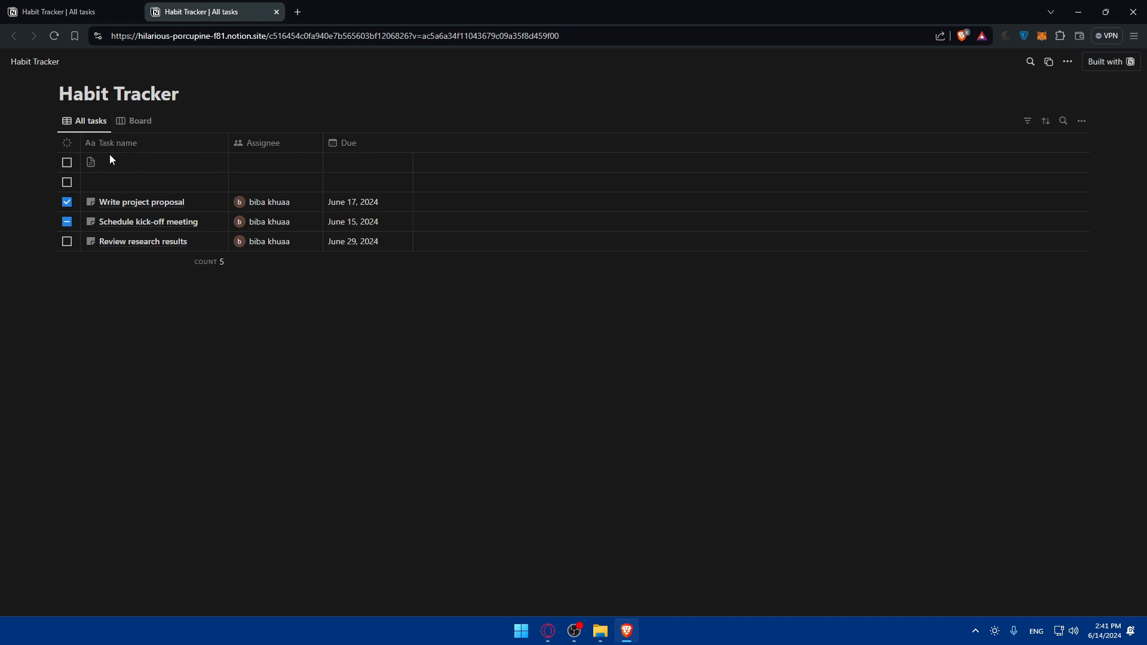
{"action": "left_click", "coordinate": [209, 165]}
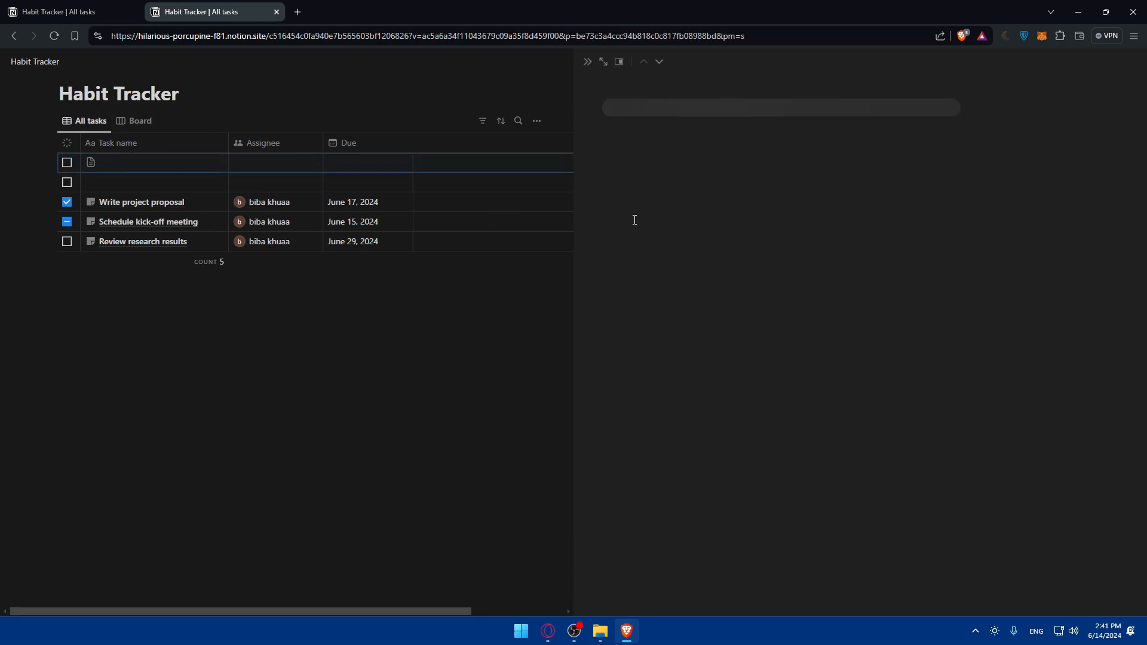
{"action": "left_click", "coordinate": [276, 11]}
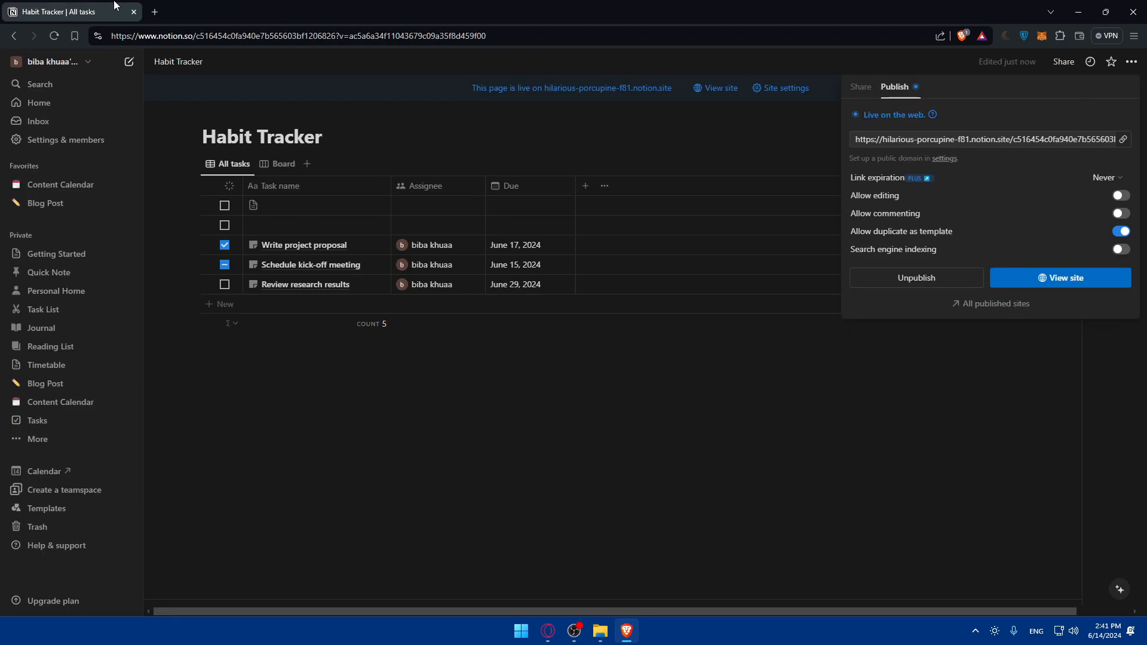
{"action": "left_click", "coordinate": [940, 277]}
{"action": "left_click", "coordinate": [522, 392]}
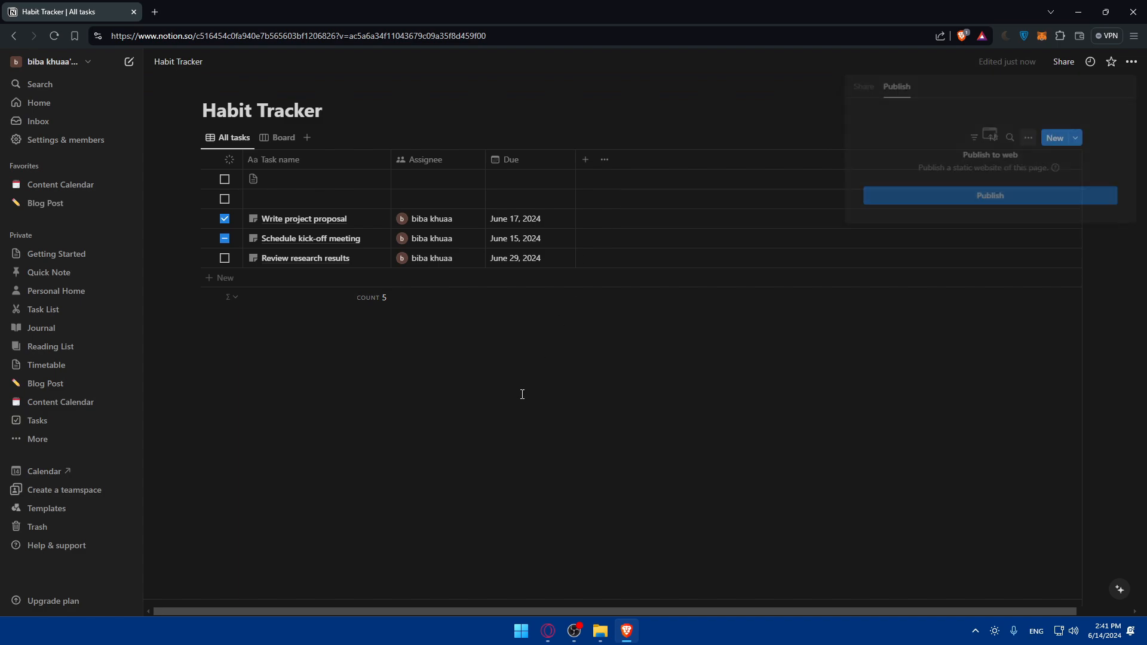